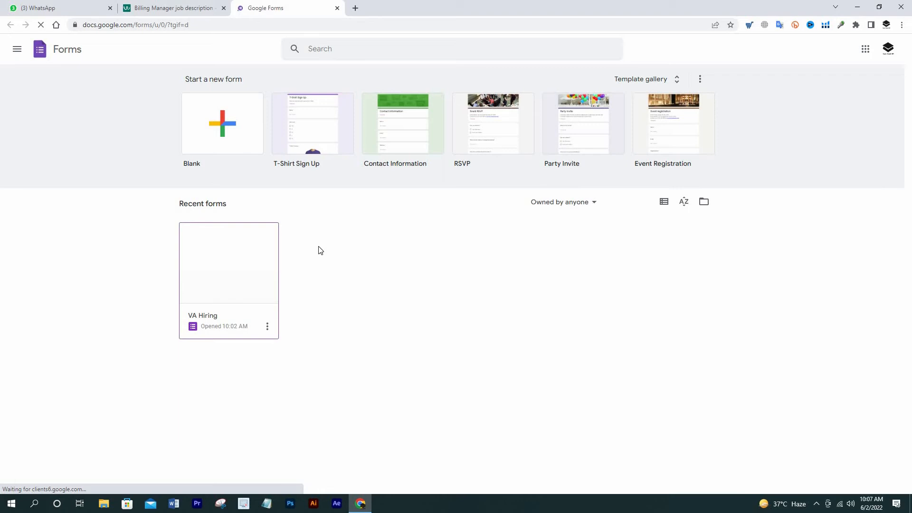
Step: Create a blank form and title it "Billing Manager job description", copying the heading from the Workable page
left_click(216, 124)
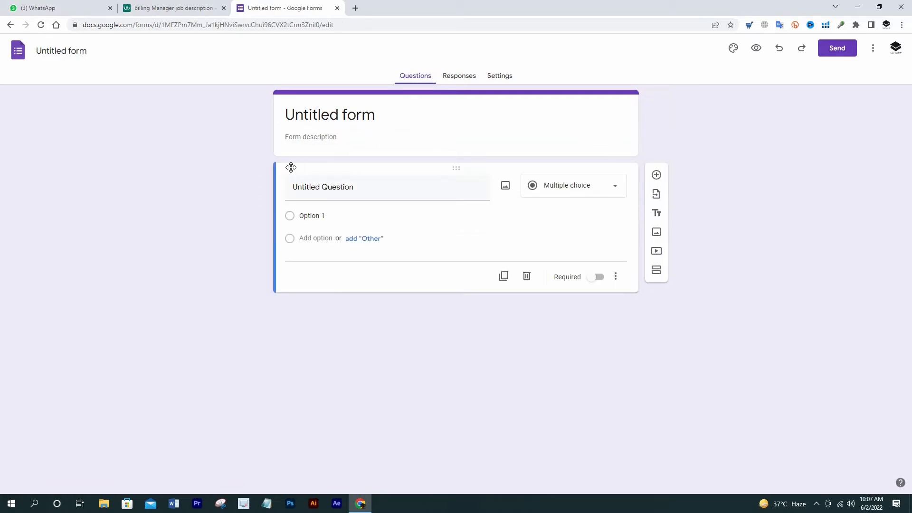
left_click(190, 7)
left_click_drag(273, 155, 582, 154)
key("ctrl+c")
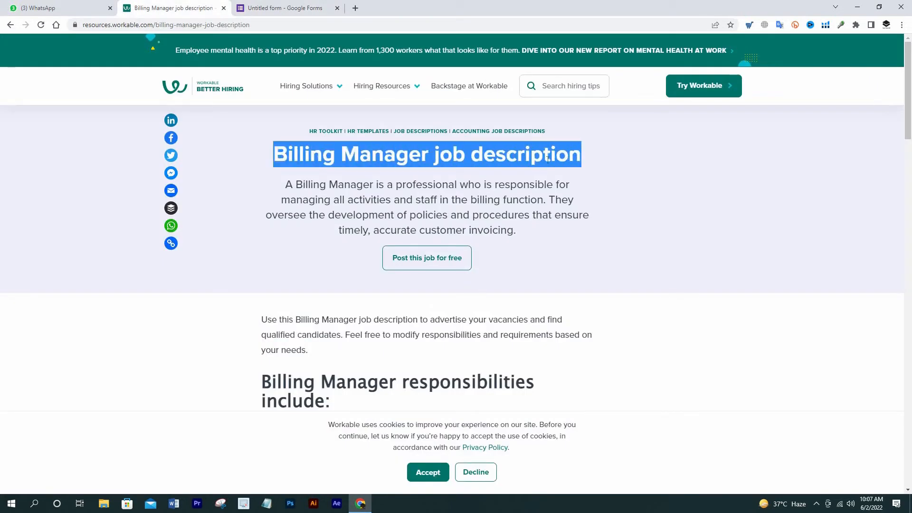
left_click(311, 4)
double_click(306, 115)
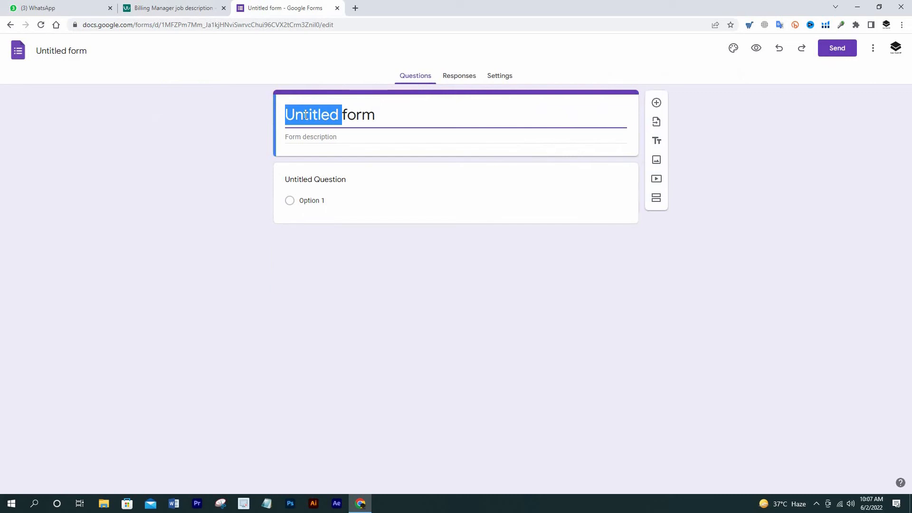
key("ctrl+a")
key("ctrl+v")
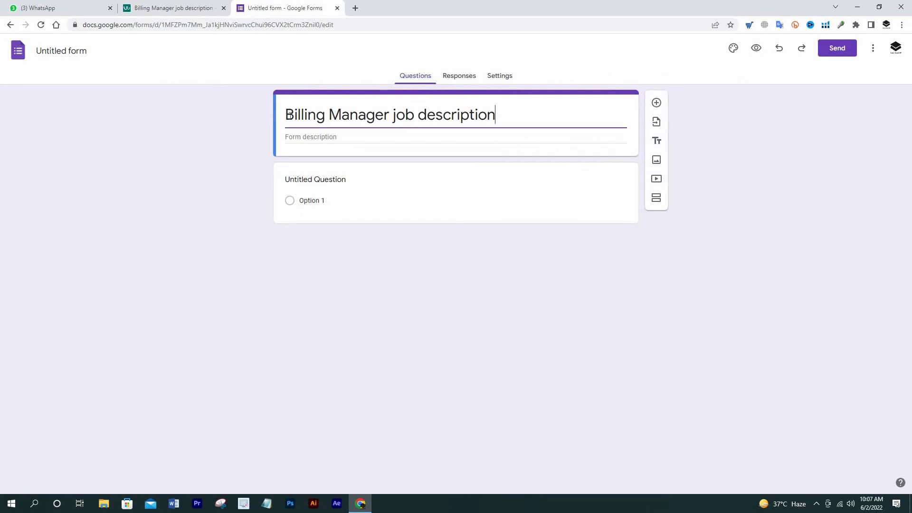
Step: Rename the form's file as "Billing Manager Job"
left_click(201, 165)
left_click(50, 52)
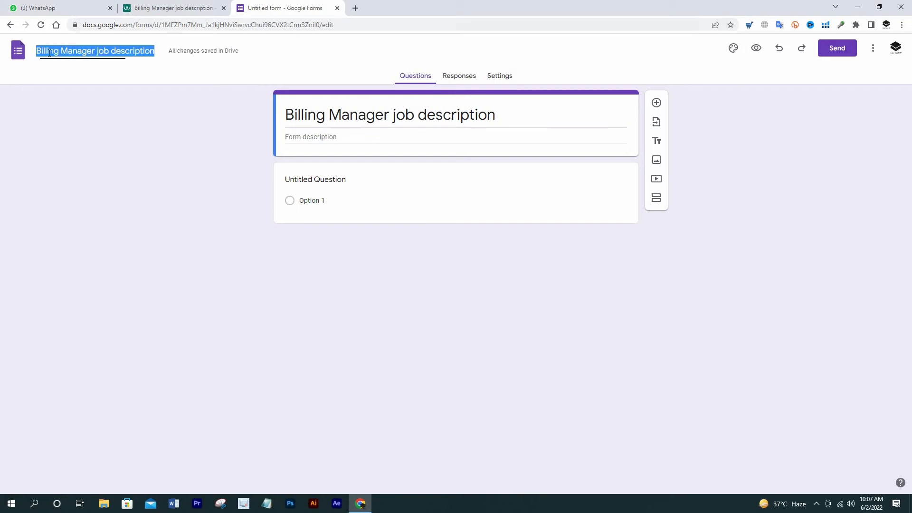
left_click(97, 51)
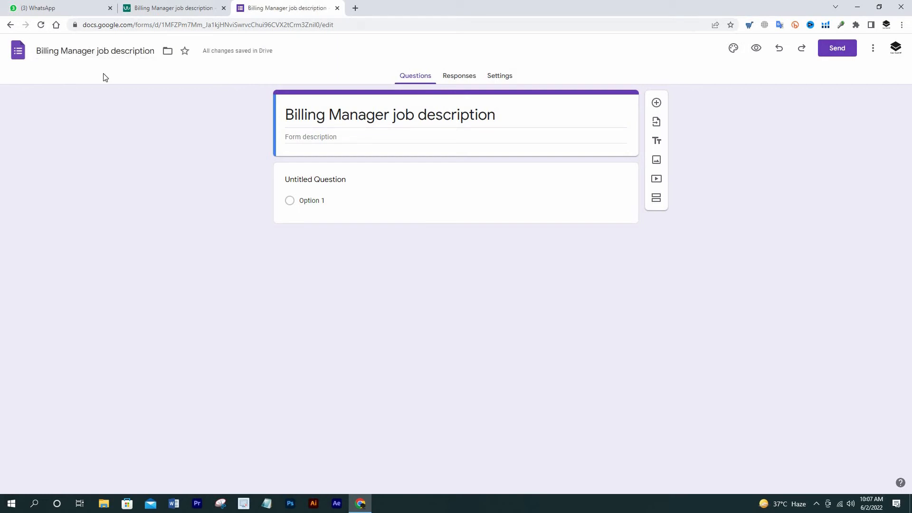
key("Delete")
type("J")
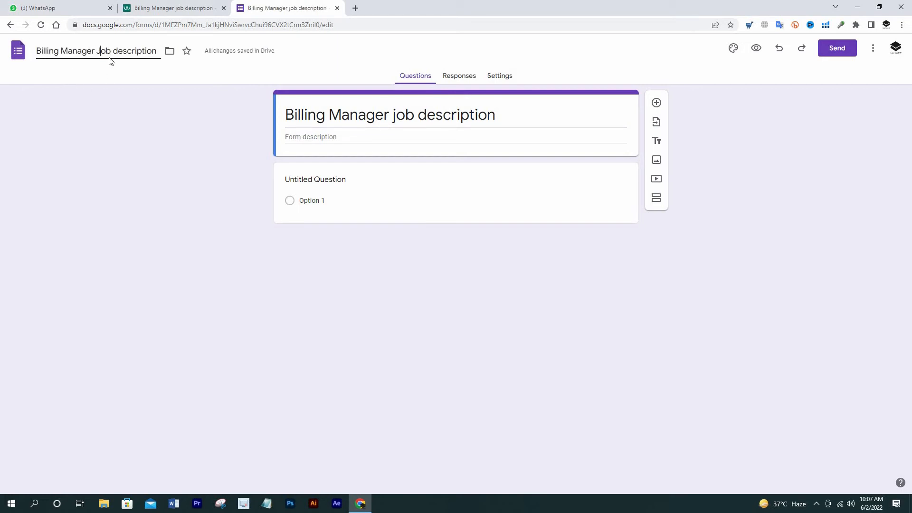
key("Delete")
type("D")
double_click(160, 52)
key("BackSpace")
left_click(129, 188)
Step: Capitalize the form's title so that it reads "Billing Manager Job Description"
left_click(405, 161)
key("BackSpace")
type("J")
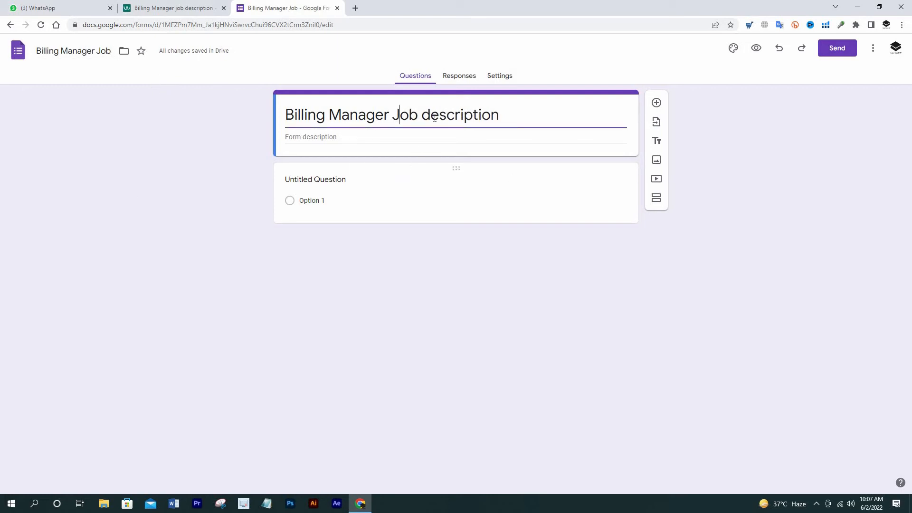
key("BackSpace")
type("D")
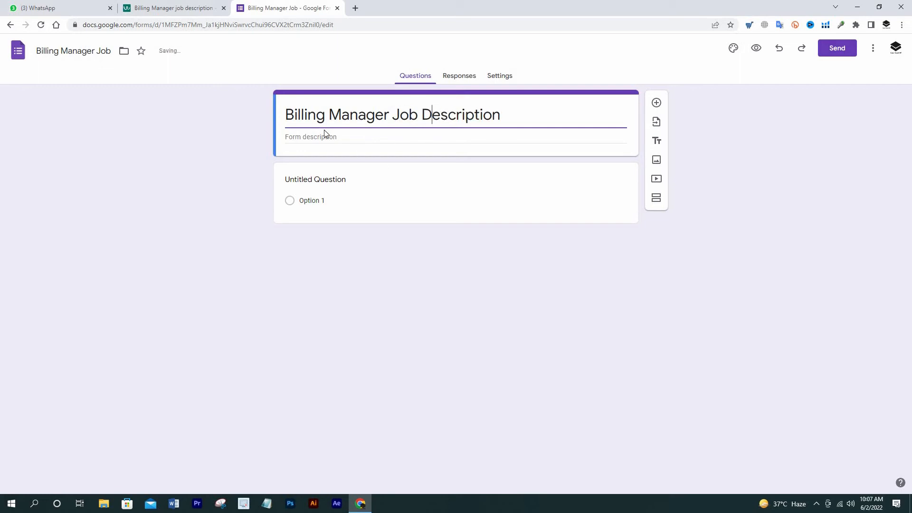
Step: Fill the form description with the introductory paragraph about the Billing Manager copied from the Workable page
left_click(307, 140)
left_click(187, 8)
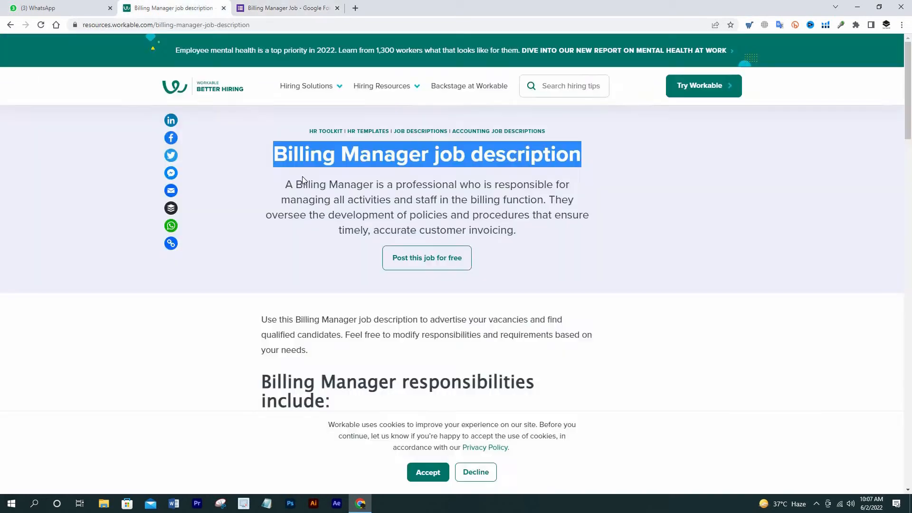
left_click_drag(285, 185, 509, 227)
key("ctrl+c")
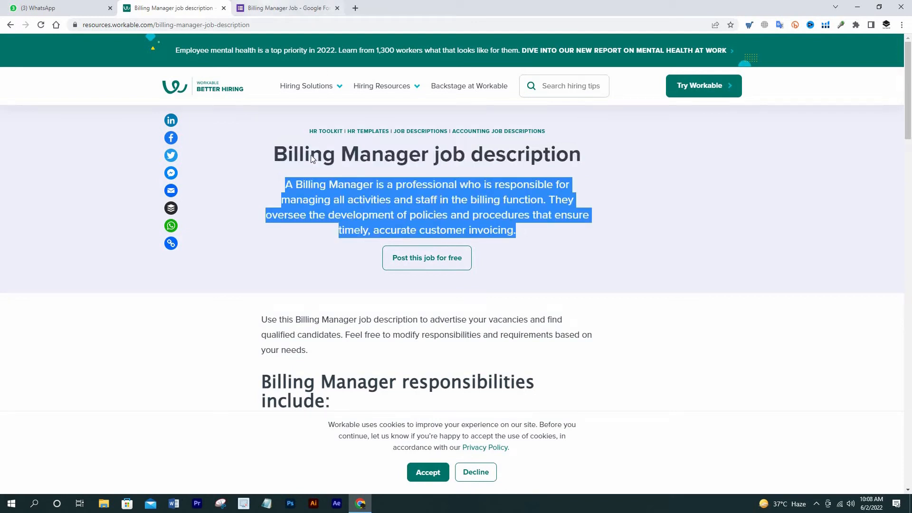
left_click(285, 8)
key("ctrl+v")
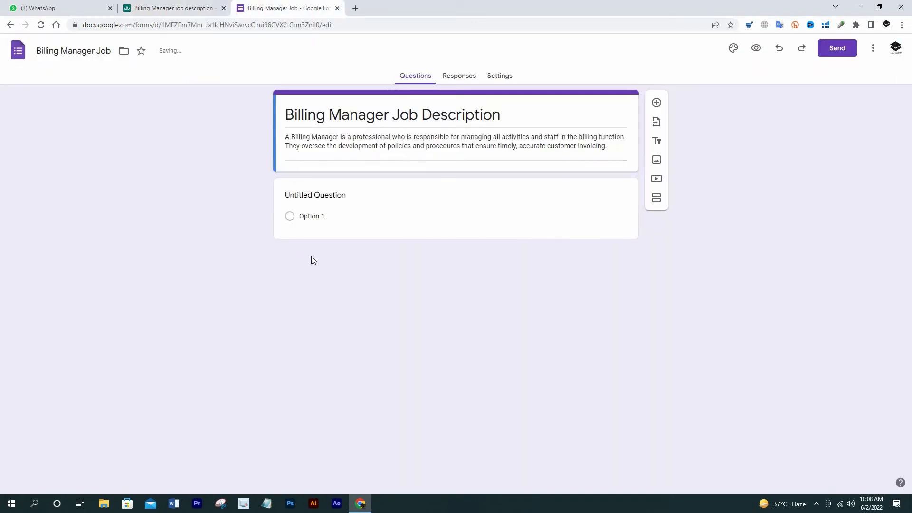
Step: Set the first question's text to "What is your experience?"
left_click(302, 219)
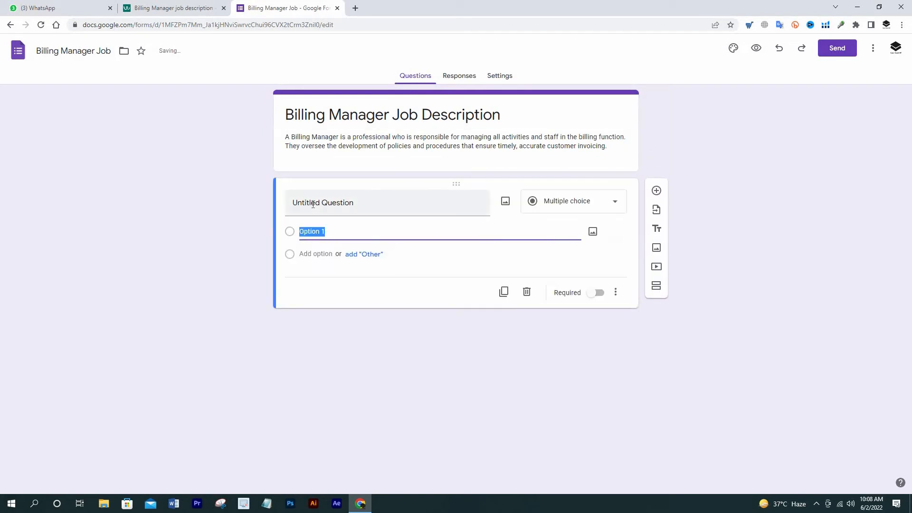
left_click(315, 204)
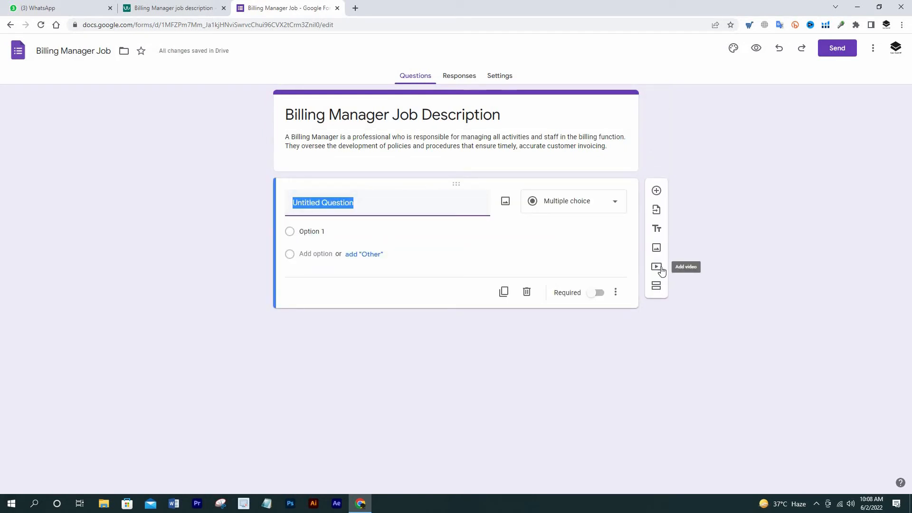
type("What is your ")
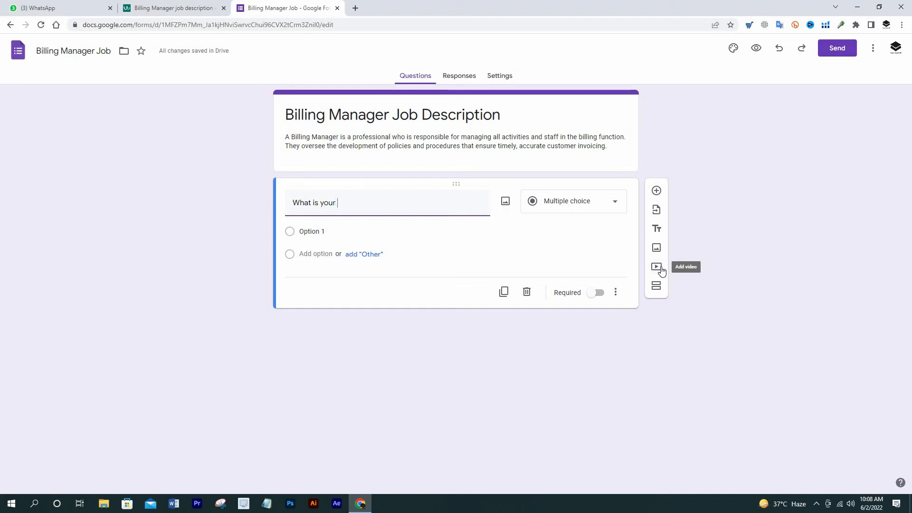
type("experience?")
right_click(661, 268)
Step: Enter "1 Year Experience", "2 Year Experience" and "More Than 2 Year Experience" as answer options of the experience question
left_click(295, 234)
type("1")
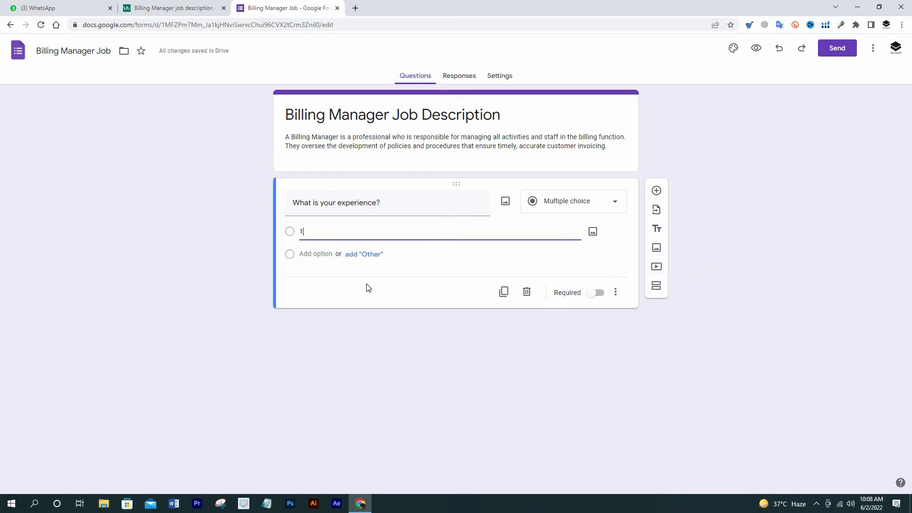
type(" Year Exp")
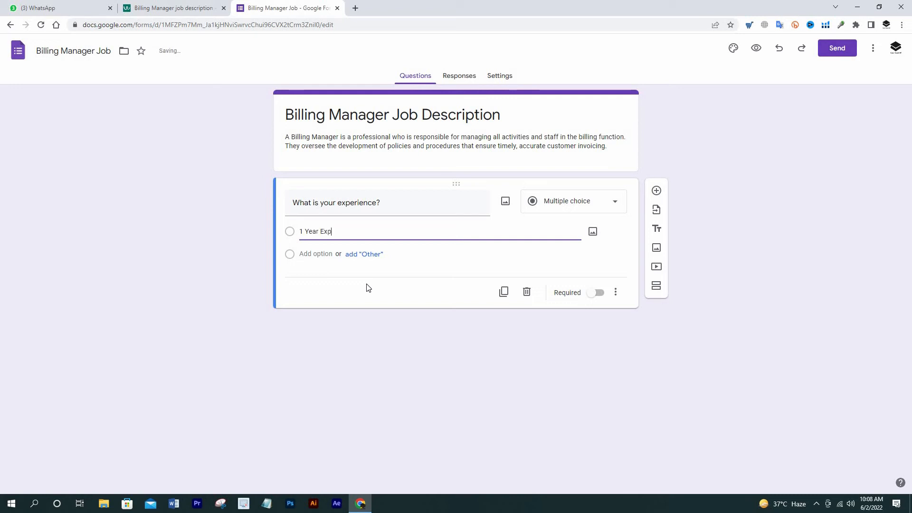
type("erience")
left_click(311, 255)
type("2")
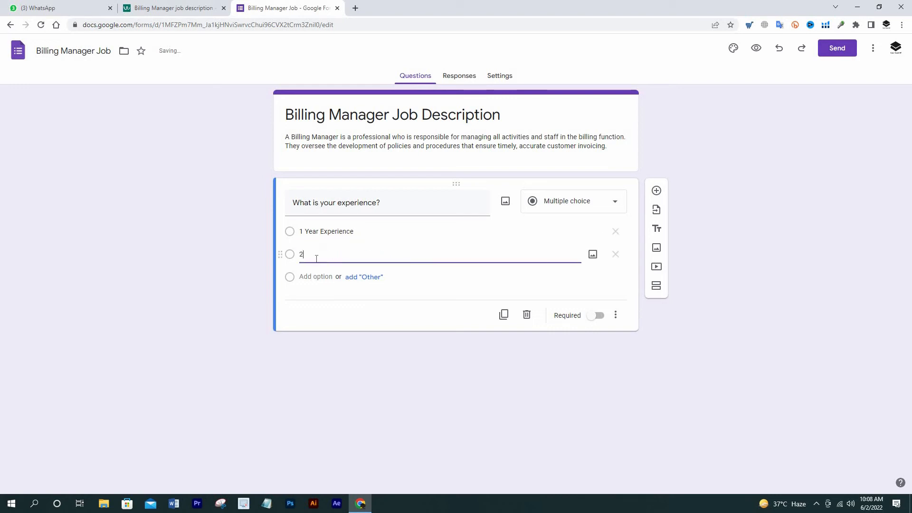
type(" Year Experience")
left_click(322, 277)
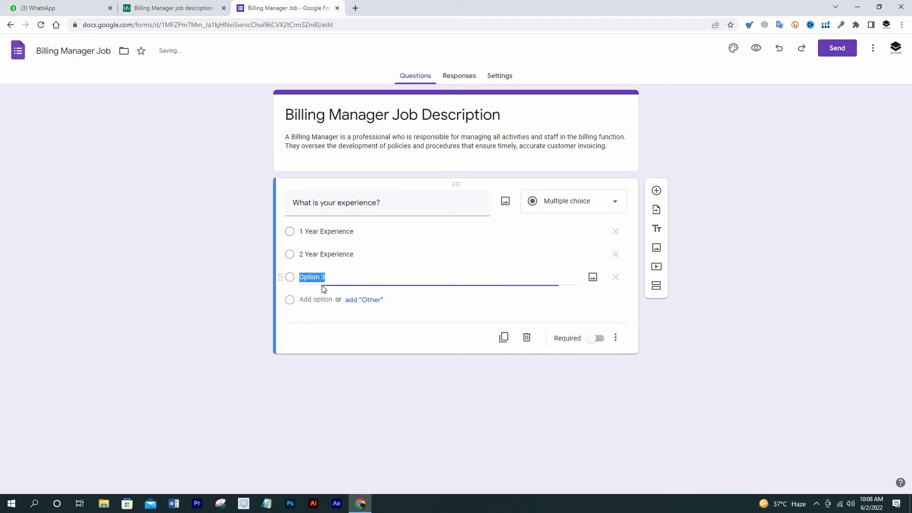
type("More Than 2 Year Ex")
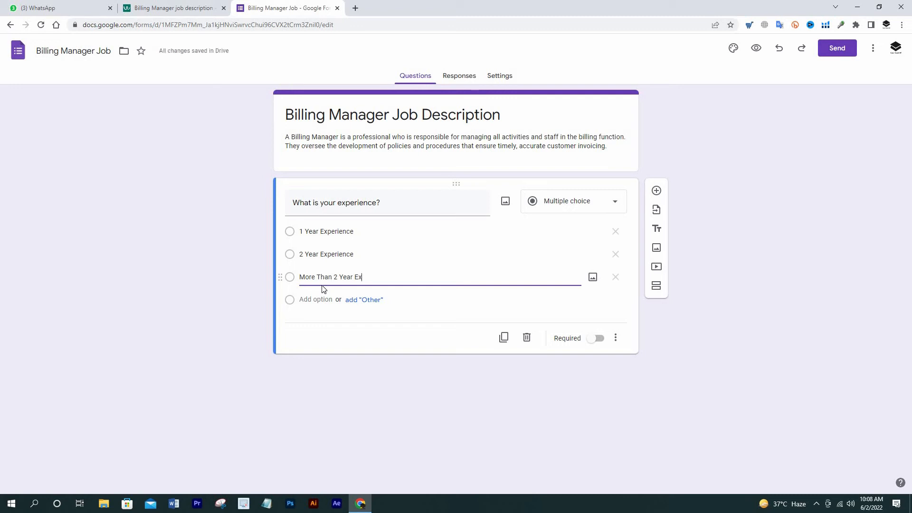
type("perience")
Step: Add a fourth answer option "No Experience But I Know The Work" to the experience question
left_click(315, 299)
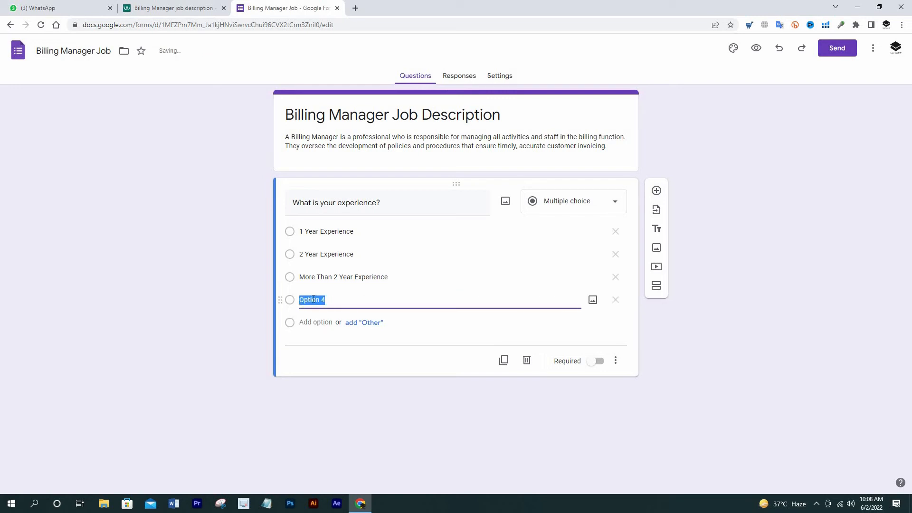
type("No ")
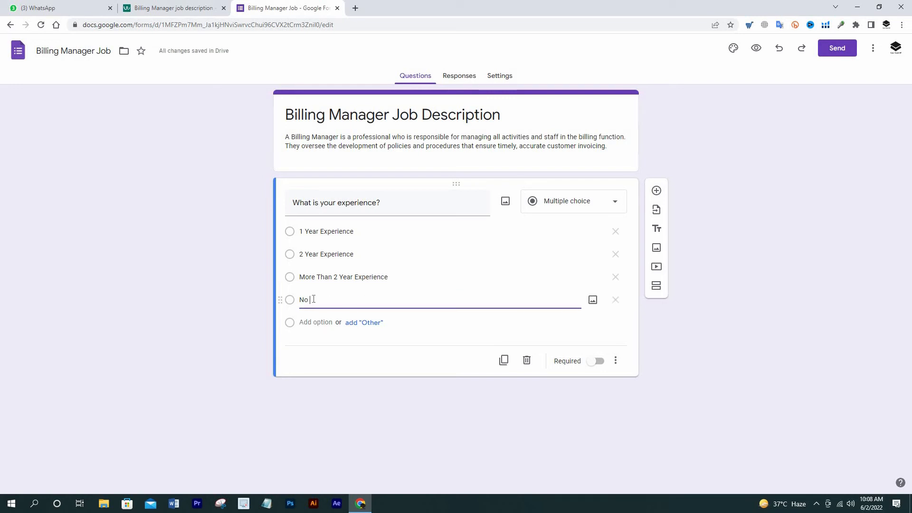
type("Experienc")
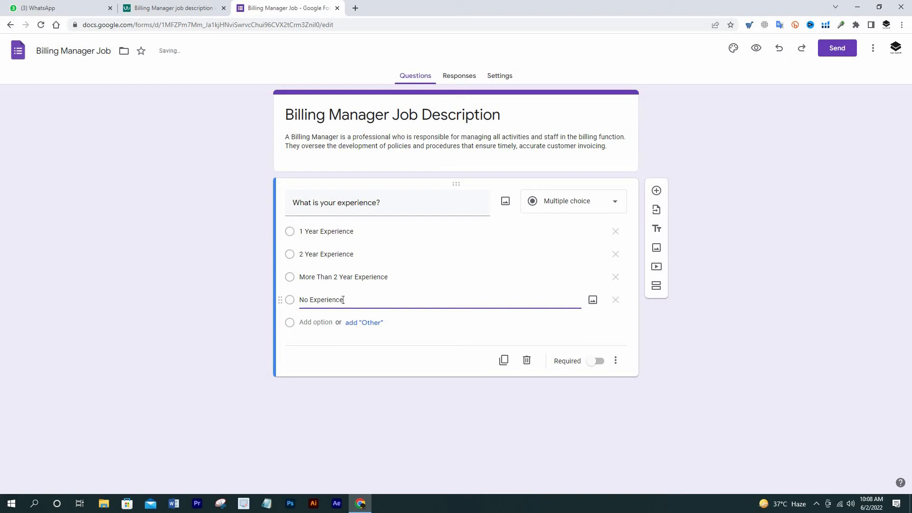
type("e But I know")
key("BackSpace")
key("BackSpace")
key("BackSpace")
key("BackSpace")
key("BackSpace")
type("Know The Work")
left_click(499, 218)
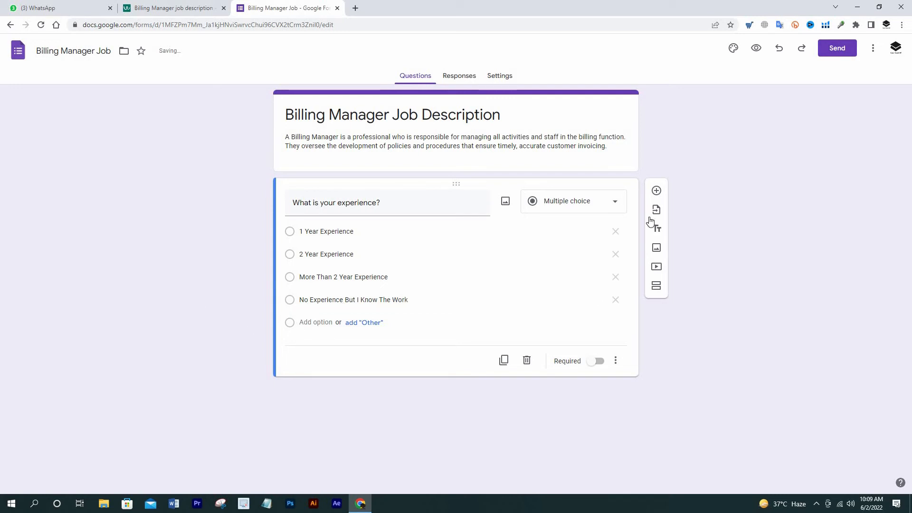
Step: Add a second question "Where you worked before?" and set its type to Multiple choice
left_click(561, 205)
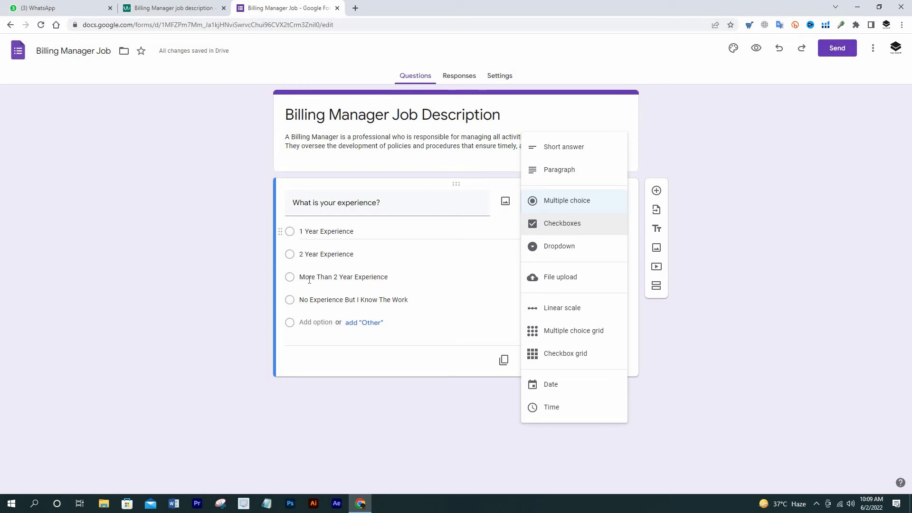
left_click(636, 316)
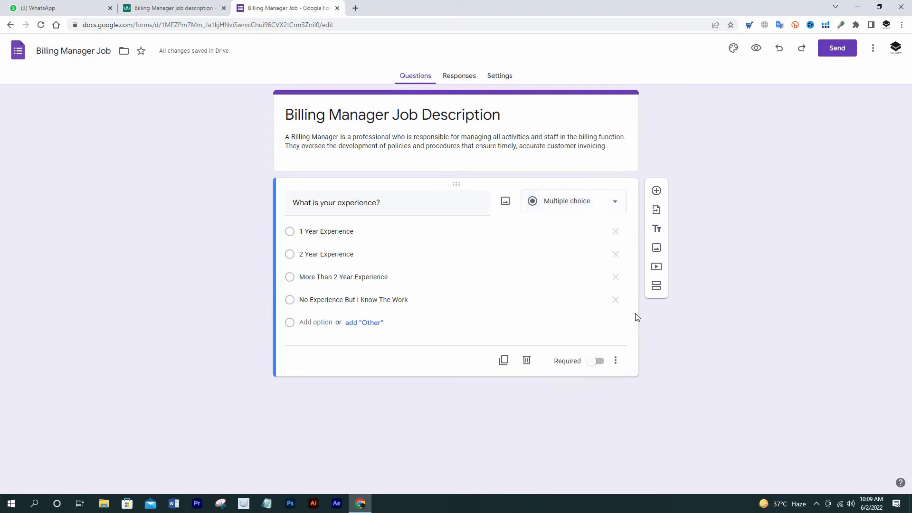
left_click(657, 192)
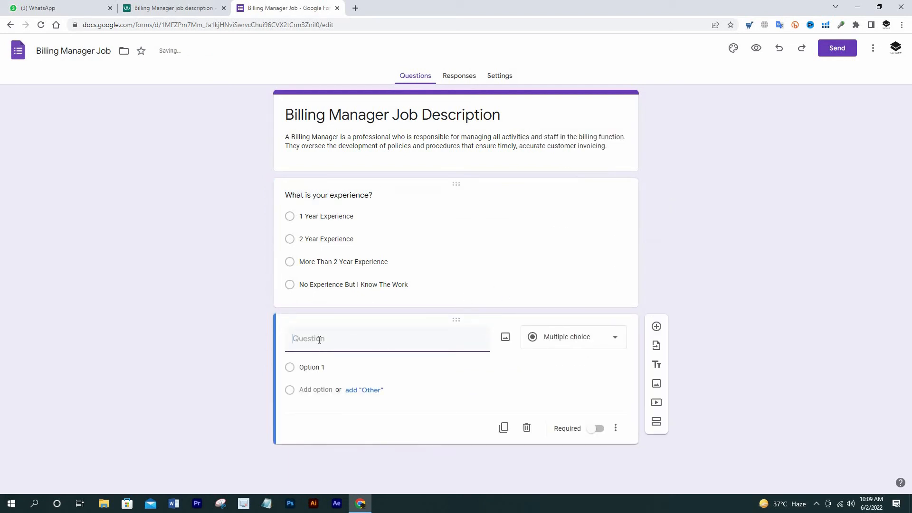
type("Where you worked before?")
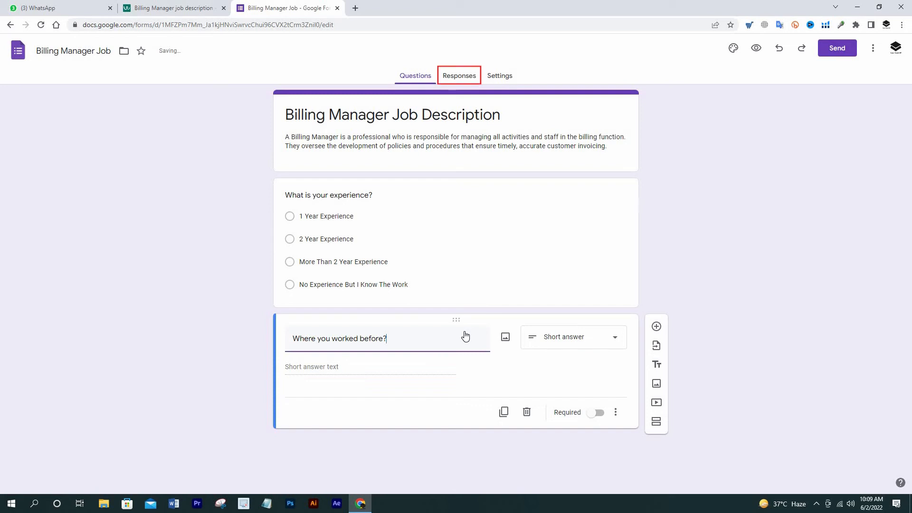
left_click(613, 340)
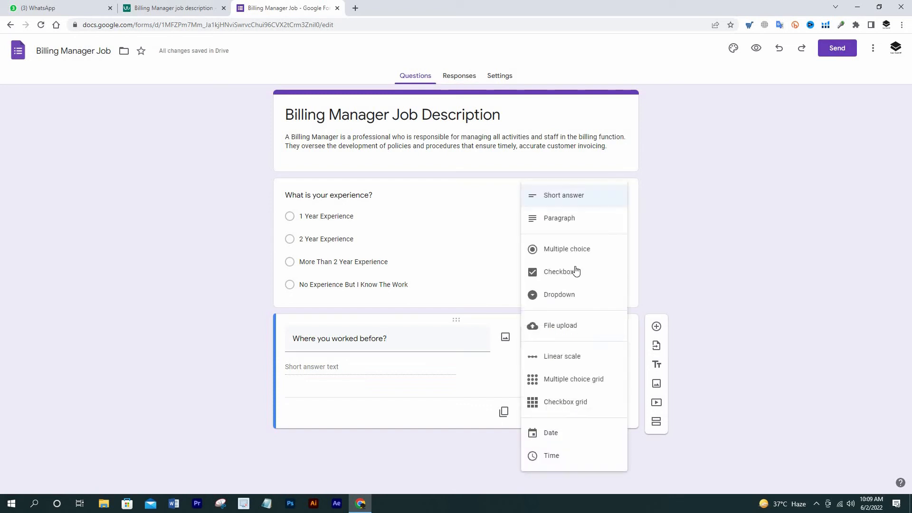
left_click(566, 250)
Step: Enter "Google" and "eBay" as the first two answer options of the "Where you worked before?" question
left_click(318, 368)
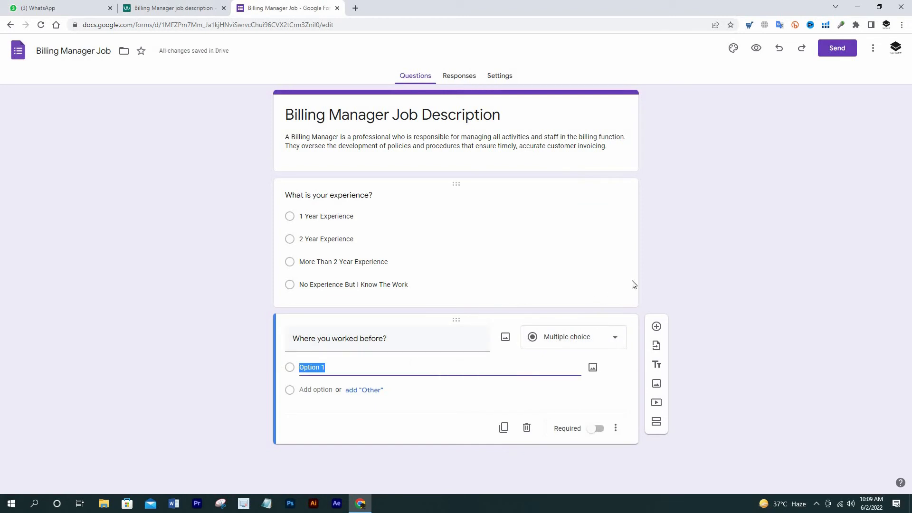
type("goo")
key("BackSpace")
key("BackSpace")
type("oogle")
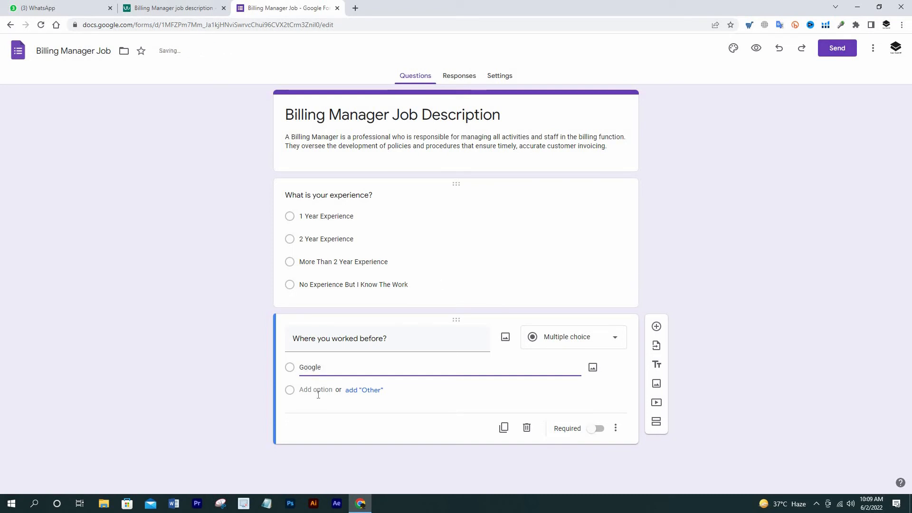
key("Return")
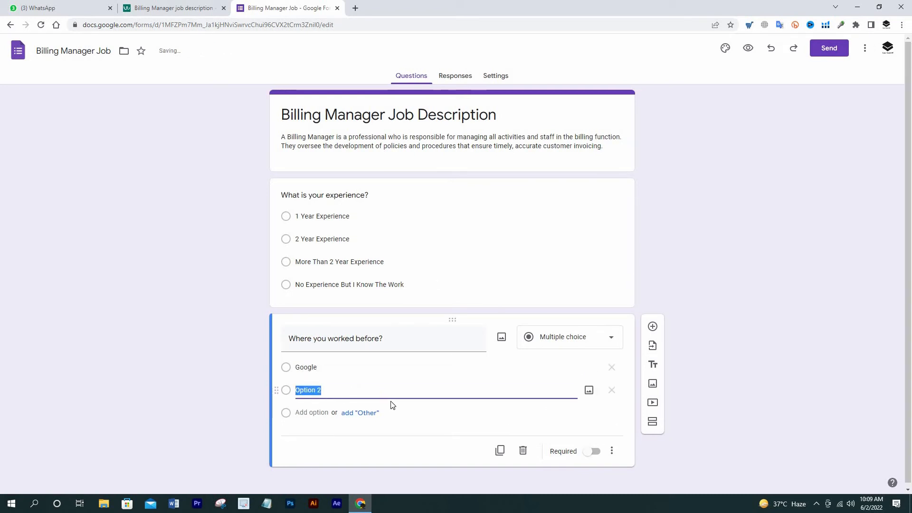
type("ebay")
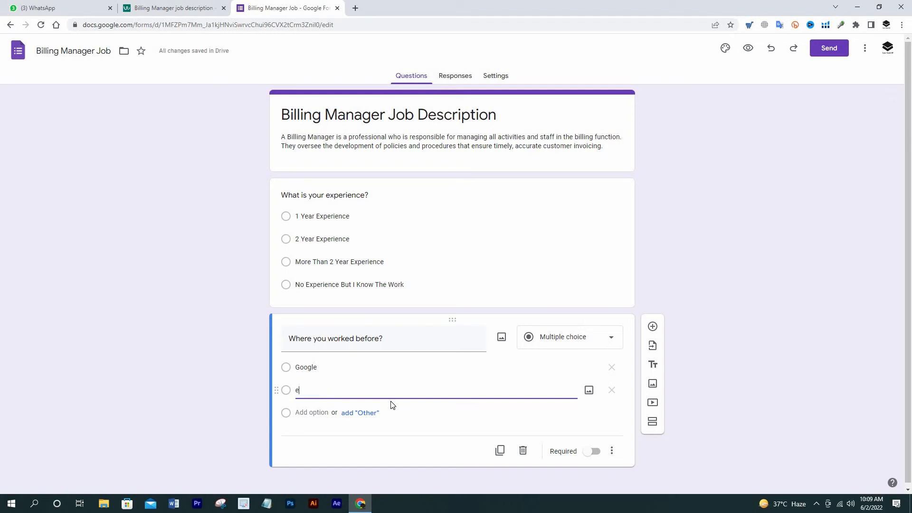
key("BackSpace")
key("BackSpace")
type("Bay")
Step: Add "Amazon" and "Any Other" as the third and fourth answer options of the "Where you worked before?" question
left_click(311, 413)
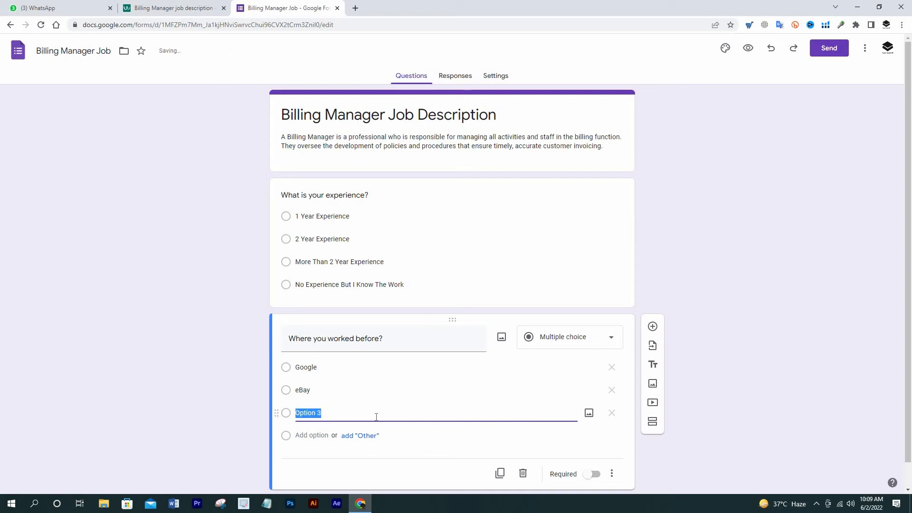
type("Amazon")
left_click(315, 435)
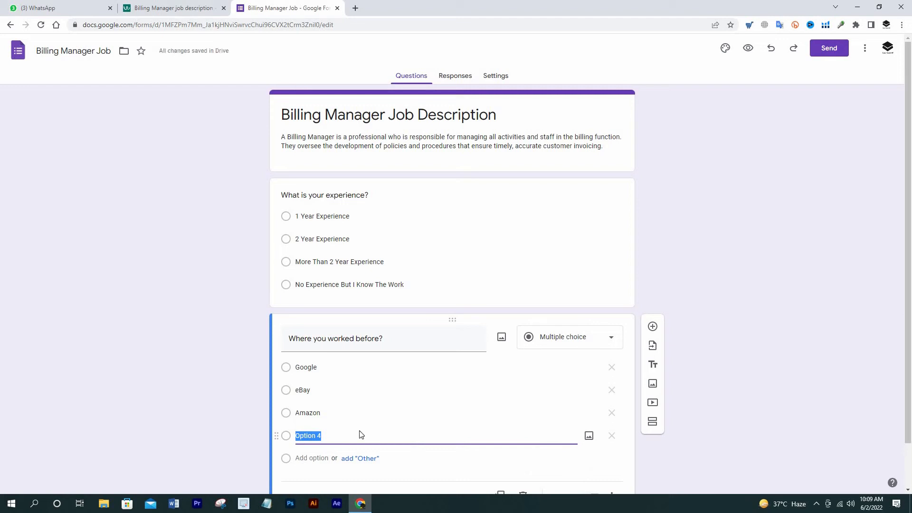
type("An")
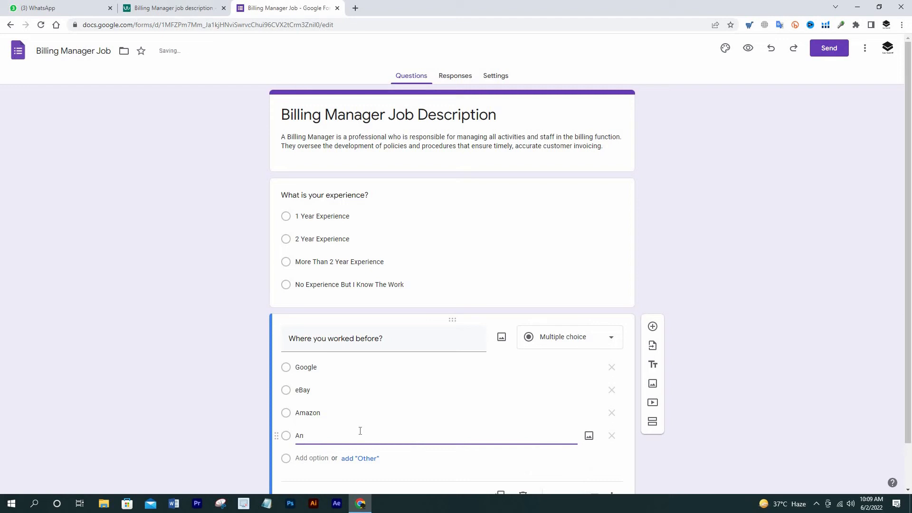
type("y Other")
Step: Make both the "Where you worked before?" and "What is your experience?" questions required
scroll(428, 410, "down", 1)
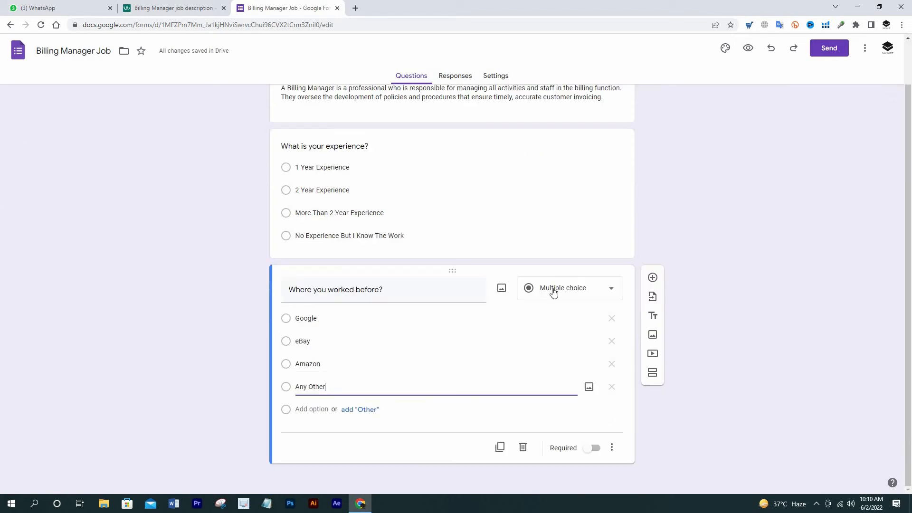
left_click(595, 449)
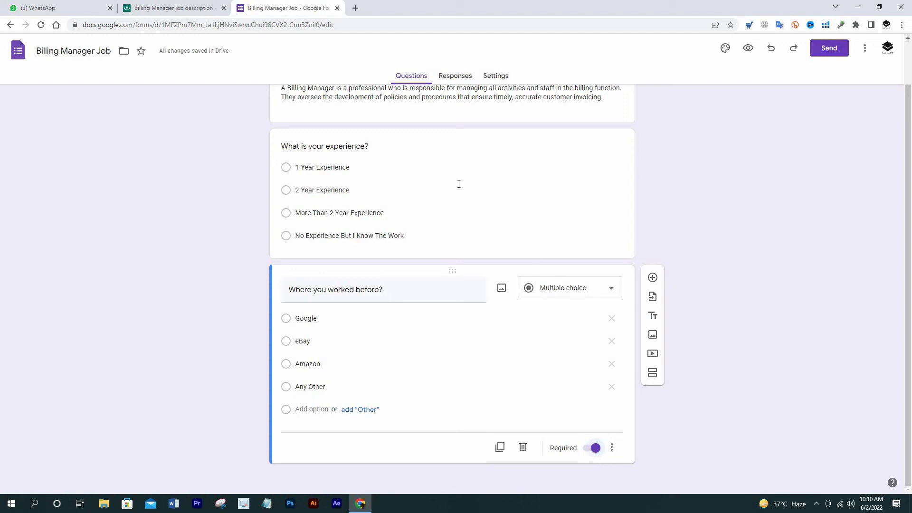
left_click(508, 202)
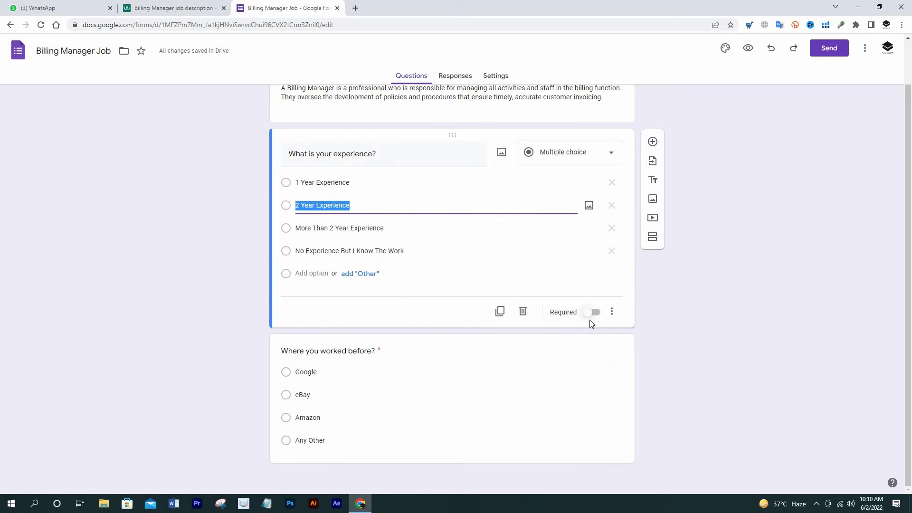
left_click(591, 316)
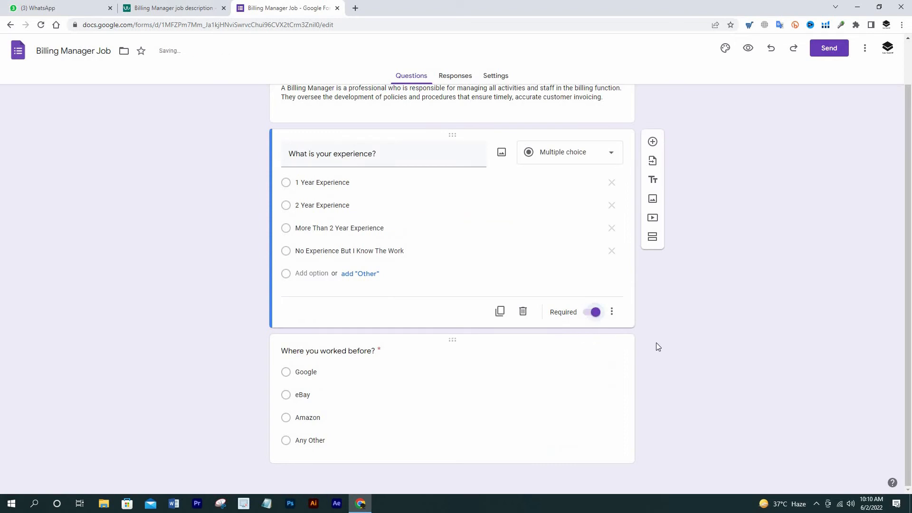
Step: Add a third question below "Where you worked before?" and set its type to Short answer
left_click(452, 394)
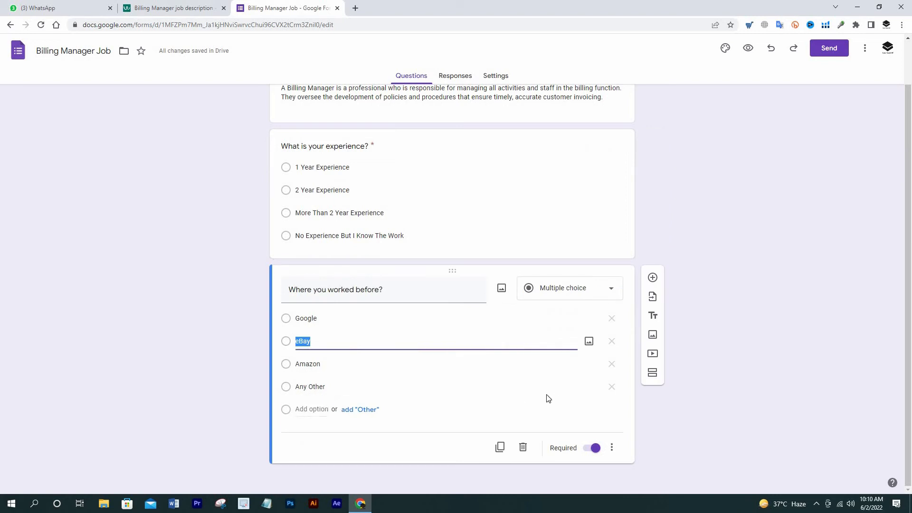
left_click(653, 277)
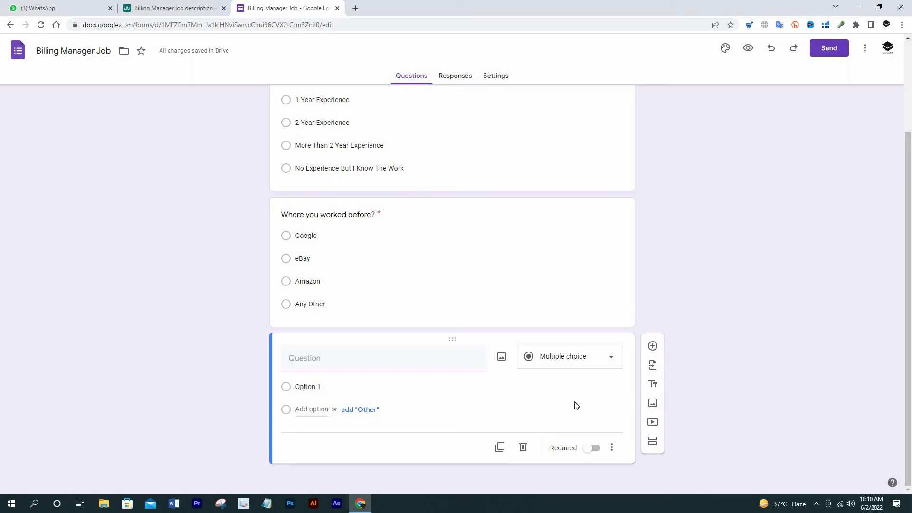
left_click(575, 365)
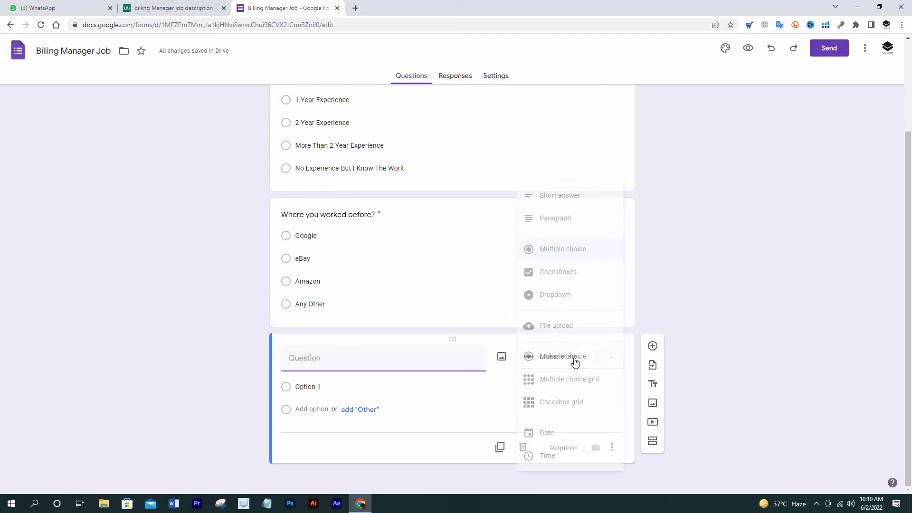
left_click(554, 217)
left_click(552, 203)
Step: Title the short-answer question "Any Other Mention Here" and make it required
left_click(324, 380)
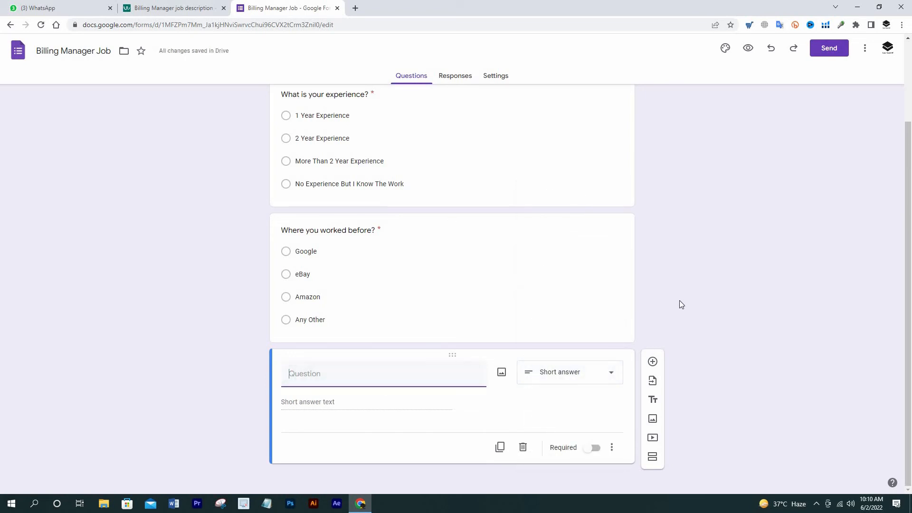
type("Any Other Ment")
key("BackSpace")
key("BackSpace")
type("ntion Here")
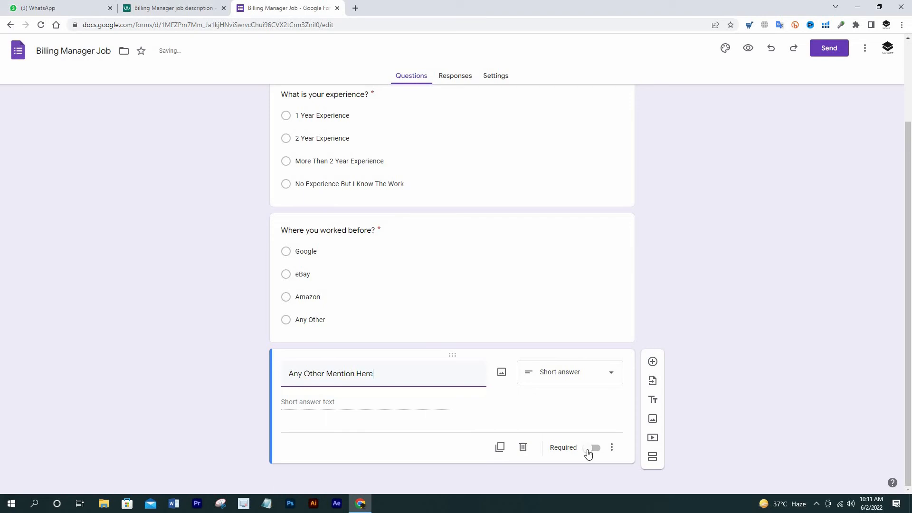
left_click(588, 450)
Step: Add a fourth question "What do you expect from this job $$?" and set its type to Multiple choice
left_click(653, 361)
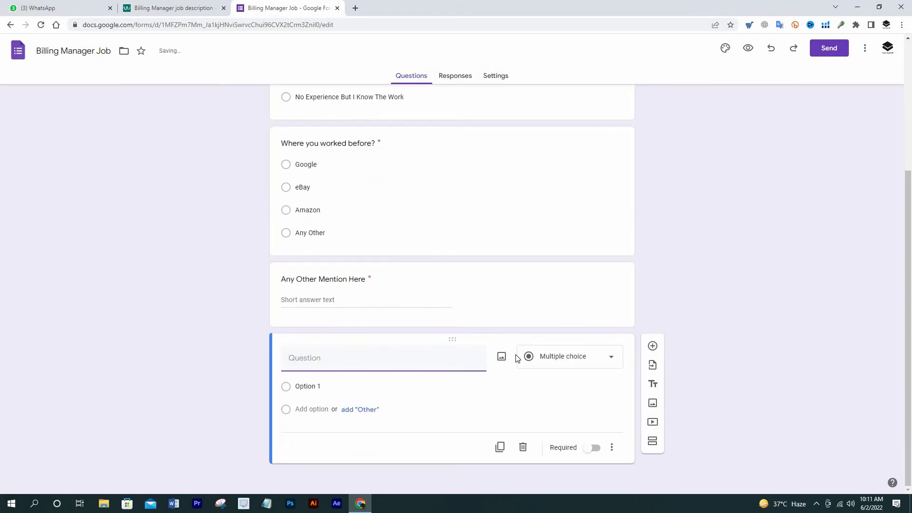
type("What do you expenc")
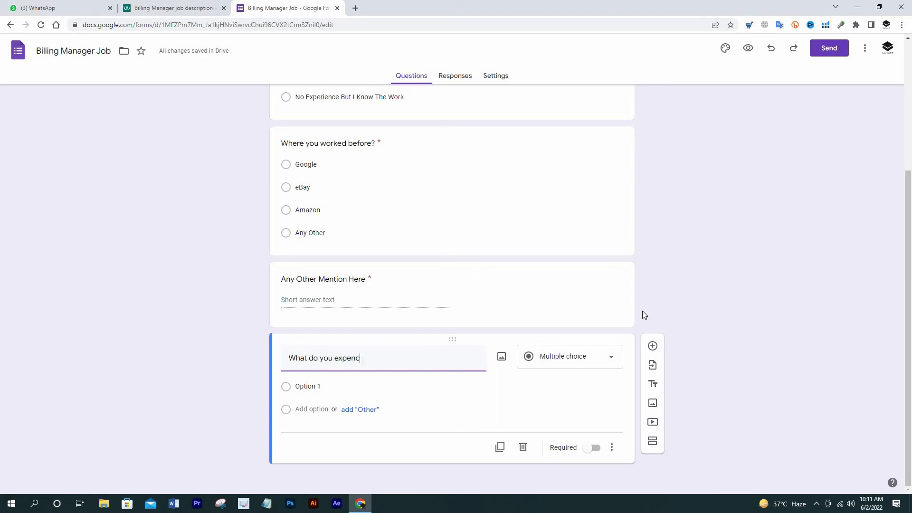
key("BackSpace")
key("BackSpace")
type("ct from this job ")
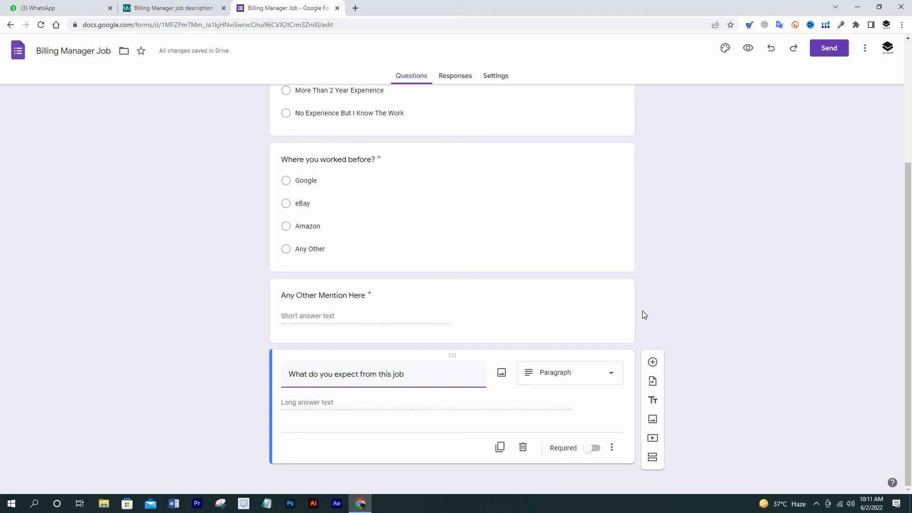
type("$$?")
left_click(616, 379)
left_click(558, 249)
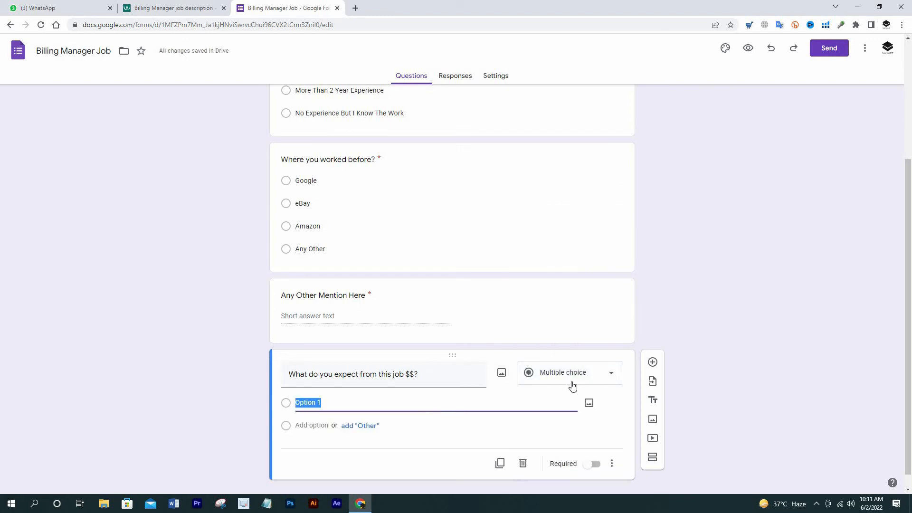
Step: Enter "$2000 Per Month", "$4000 Per Month" and "$5000 Per Month" as answer options of the job expectation question
type("$2000")
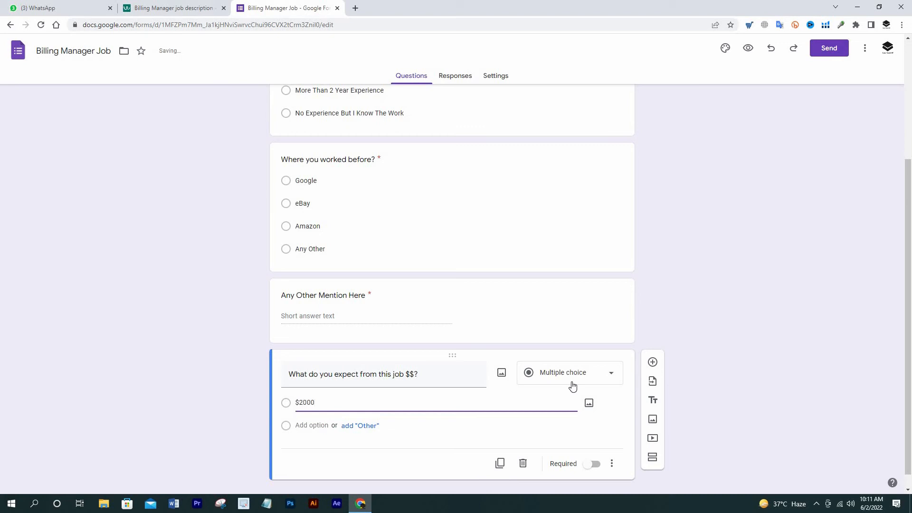
type(" Per Mo")
left_click(328, 435)
type("$4000 Per Month")
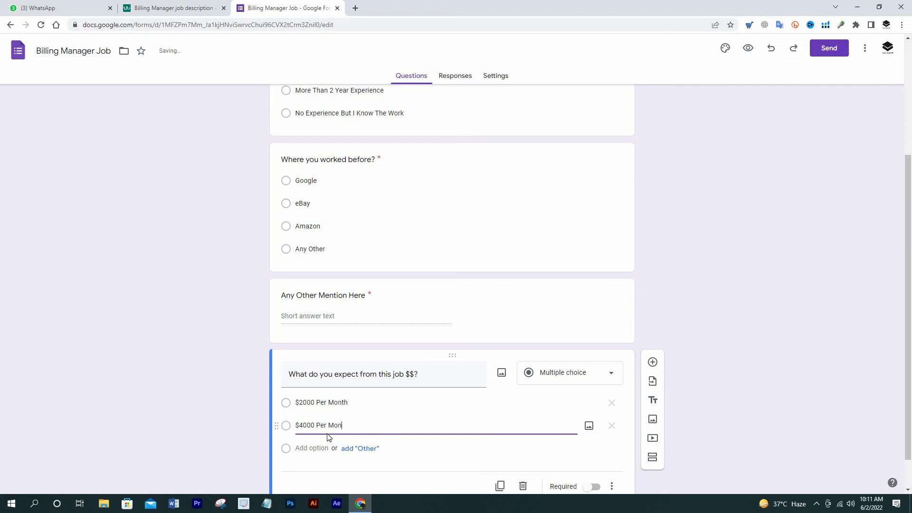
left_click(311, 448)
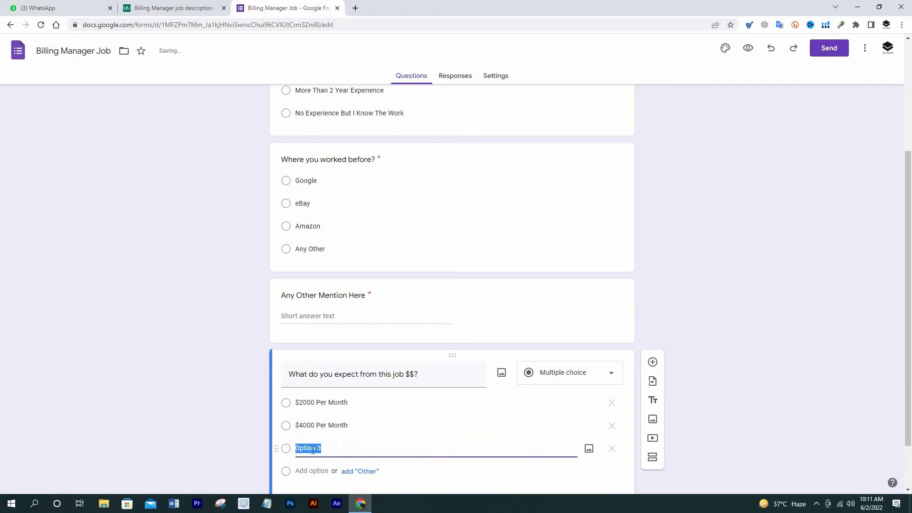
type("$500")
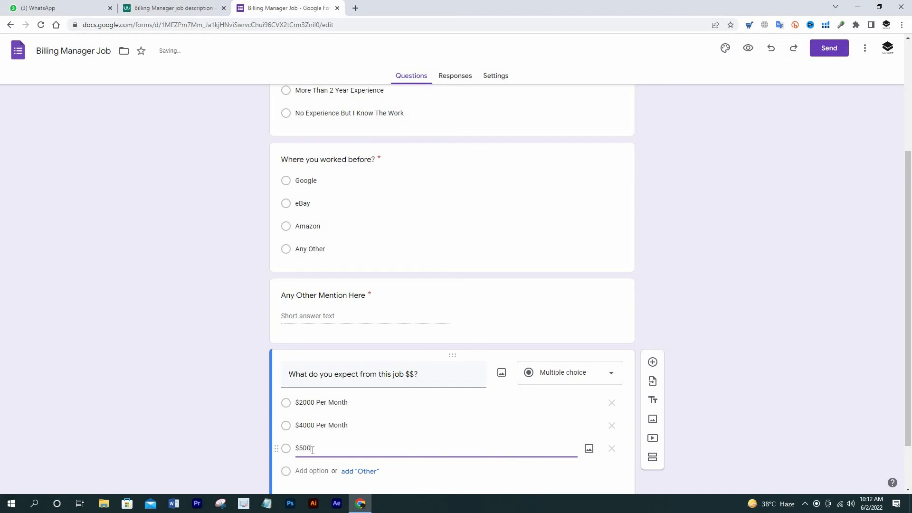
type("0 Per Month")
Step: Add a fourth answer option "Agree To Do Internship Basis" and make the job expectation question required
key("Return")
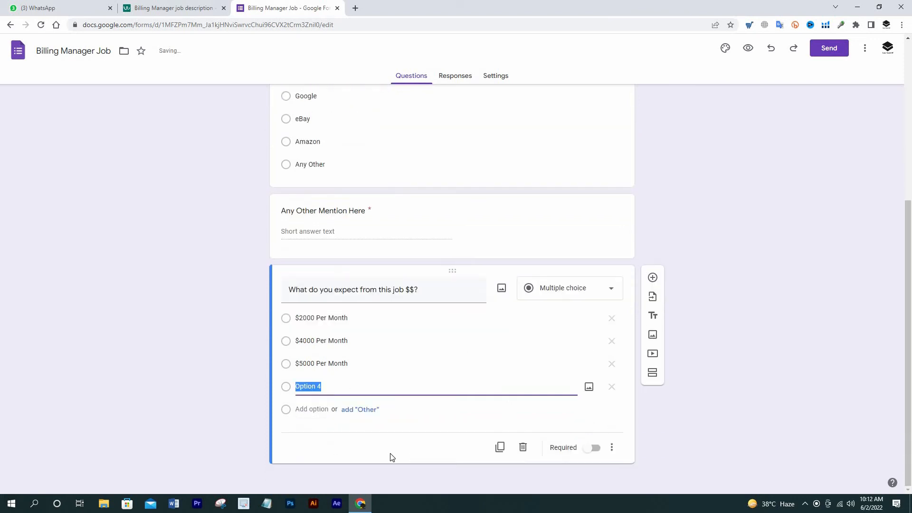
type("Agre")
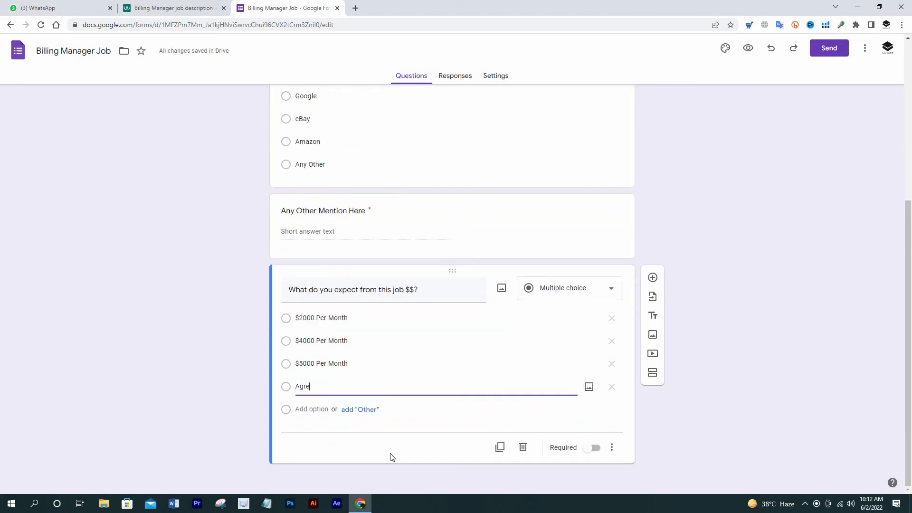
type("e To Do Internship")
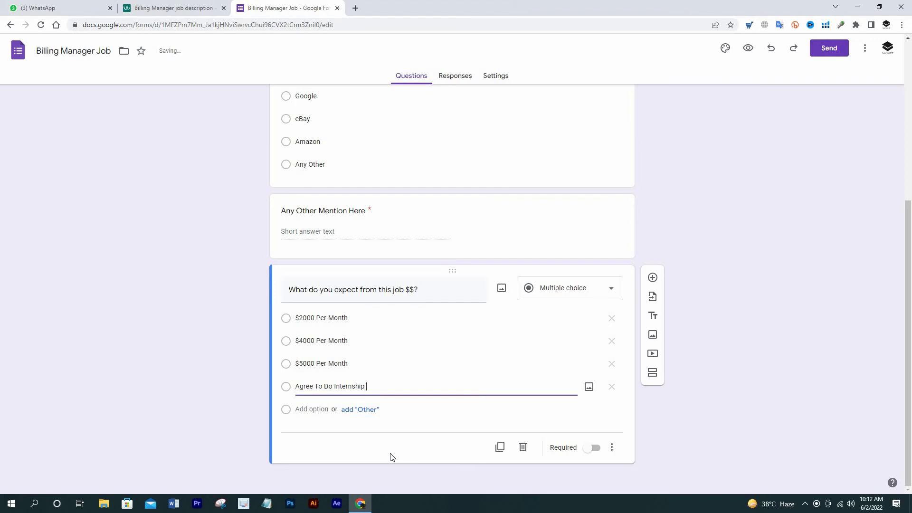
type("Basis")
left_click(588, 449)
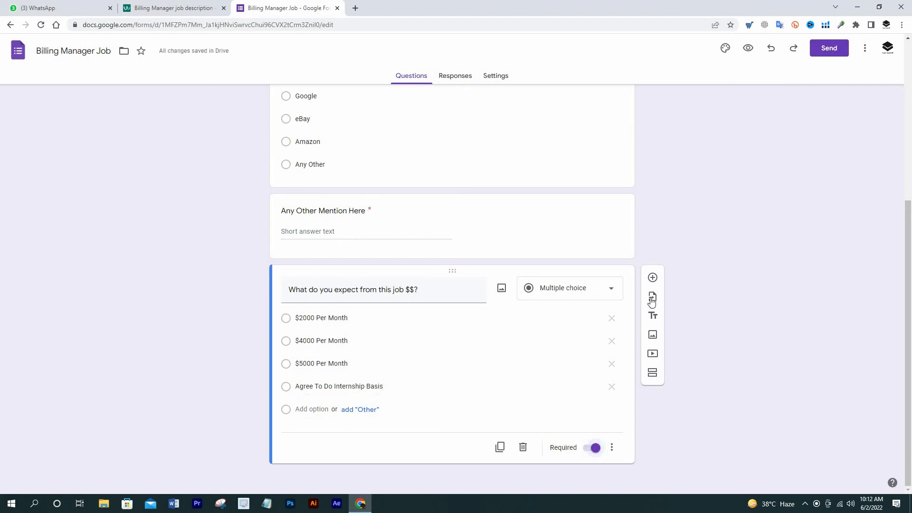
left_click(653, 280)
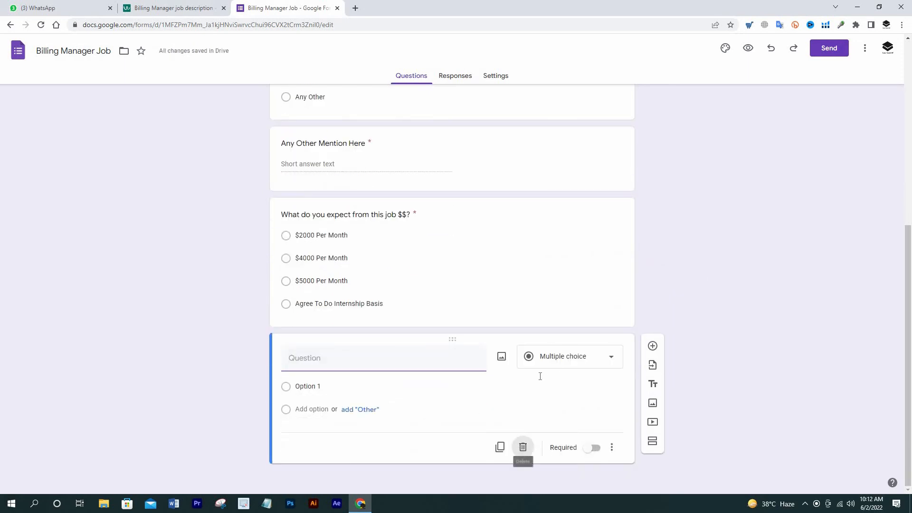
left_click(524, 449)
scroll(696, 269, "up", 5)
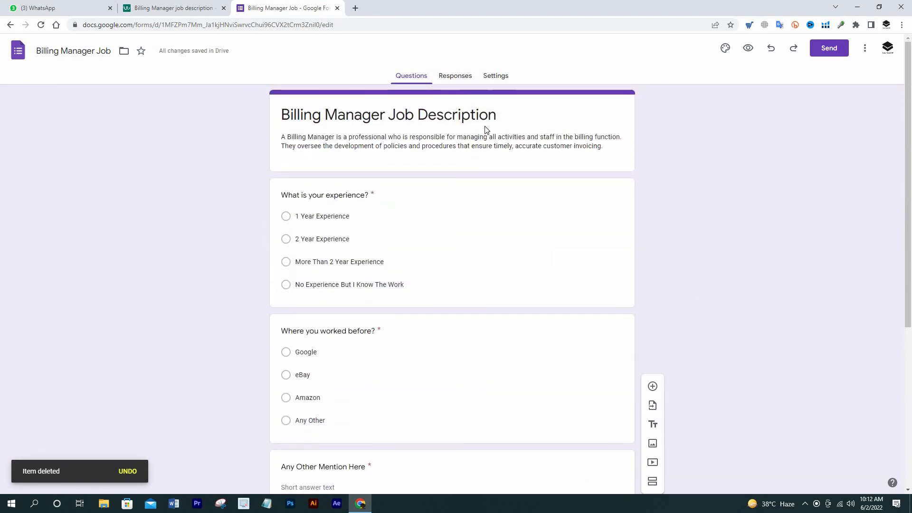
Step: Check the form's responses page and return to its questions
left_click(457, 79)
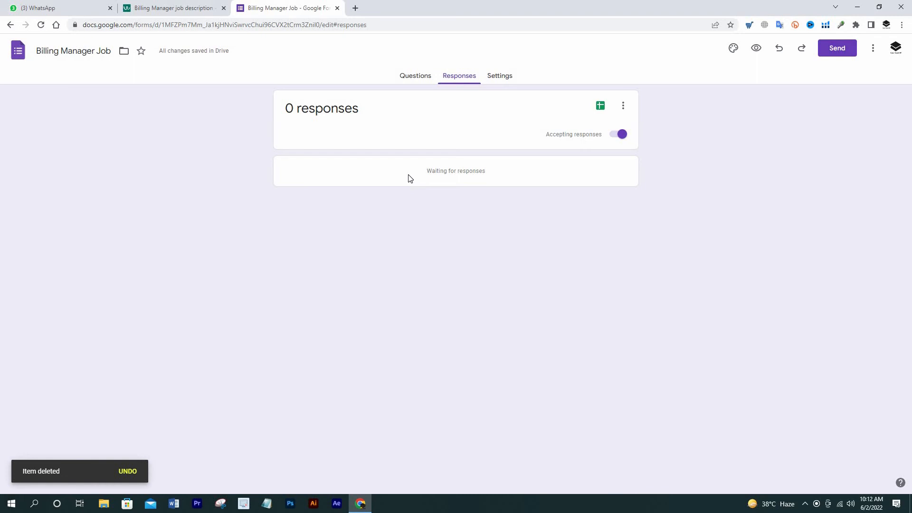
left_click(414, 76)
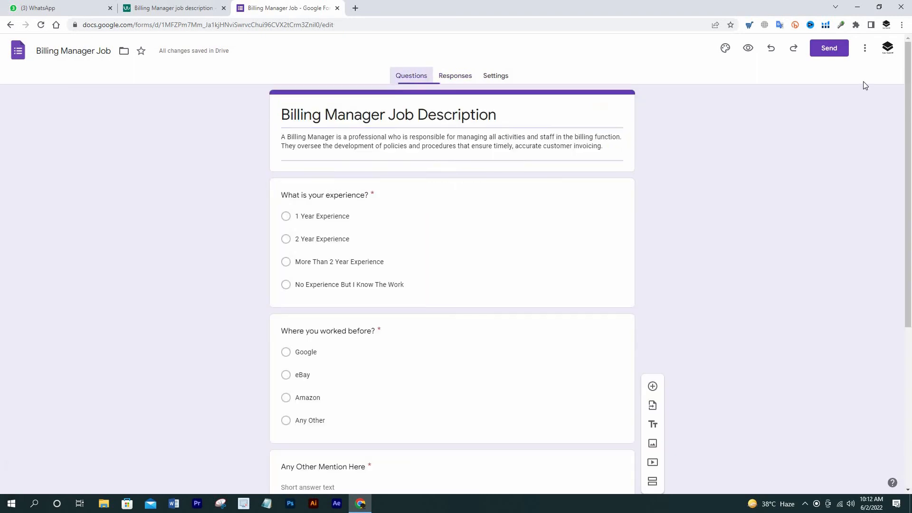
Step: Open the form's sending options, look over the e-mail fields, and copy the form's full share link
left_click(829, 49)
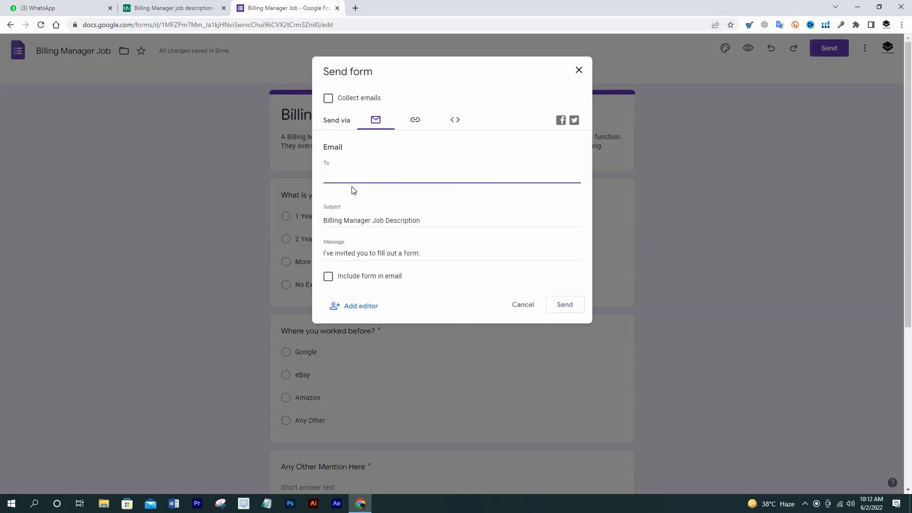
left_click_drag(344, 220, 373, 221)
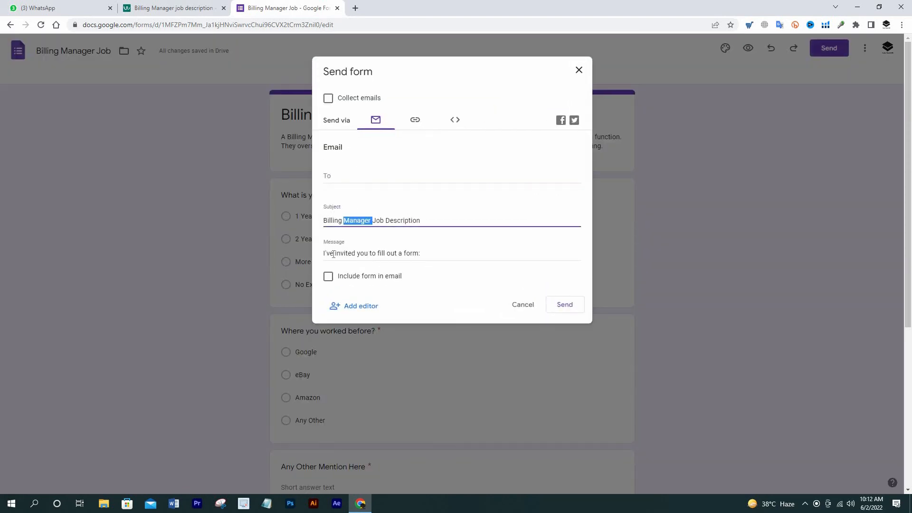
left_click_drag(334, 253, 404, 254)
left_click(438, 176)
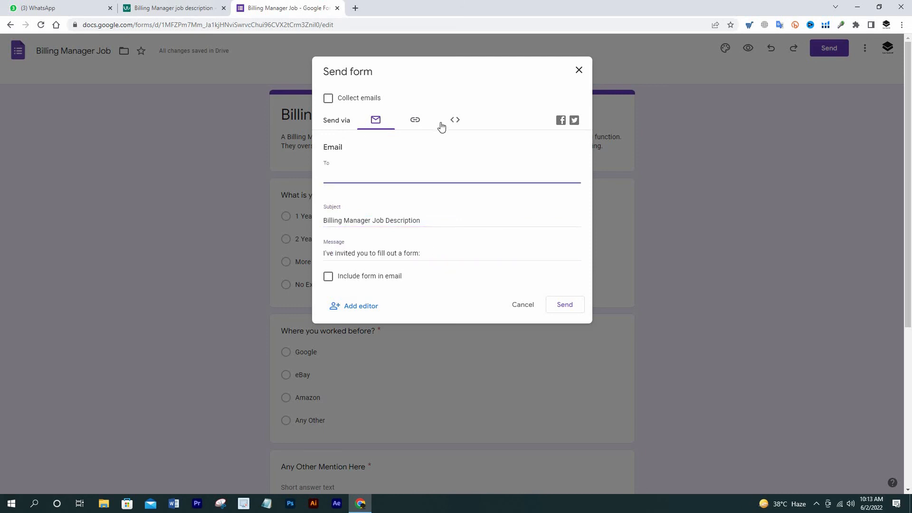
left_click(416, 121)
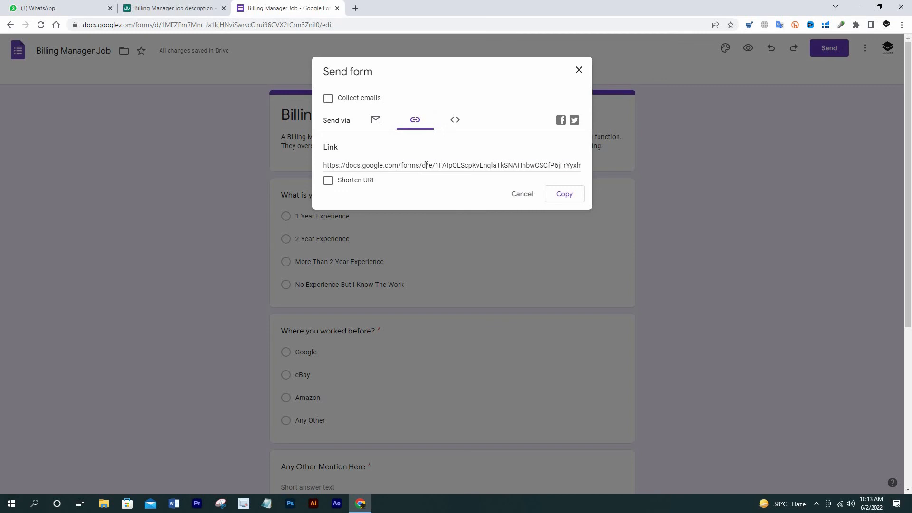
left_click(426, 165)
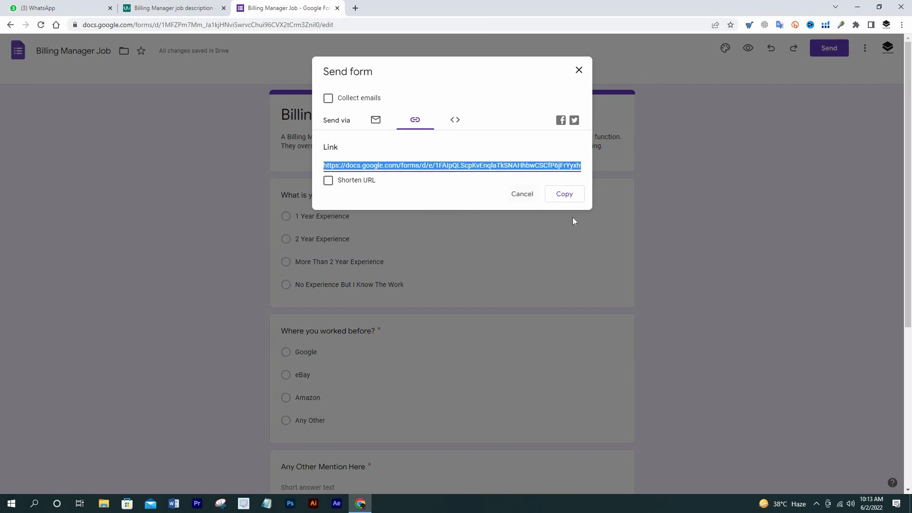
left_click(565, 194)
Step: Open the copied form link in a new browser tab to view the form as a respondent
left_click(356, 8)
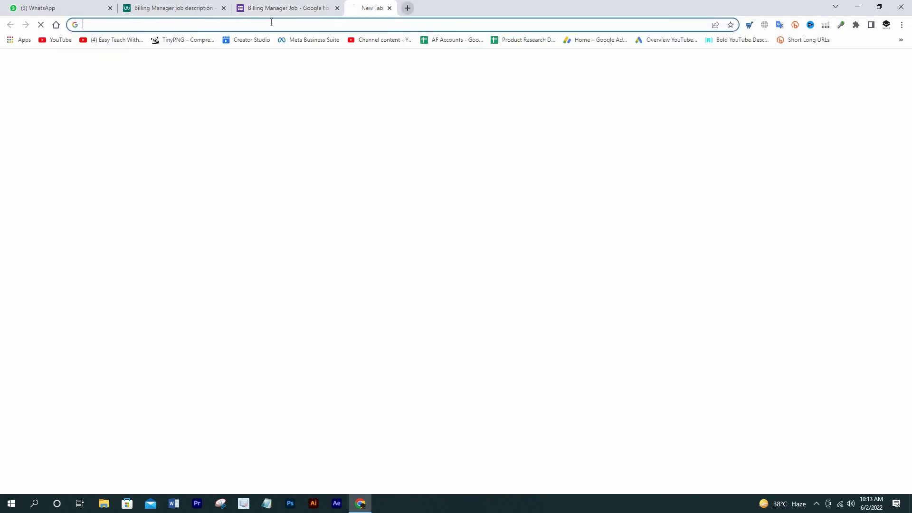
right_click(271, 23)
left_click(308, 96)
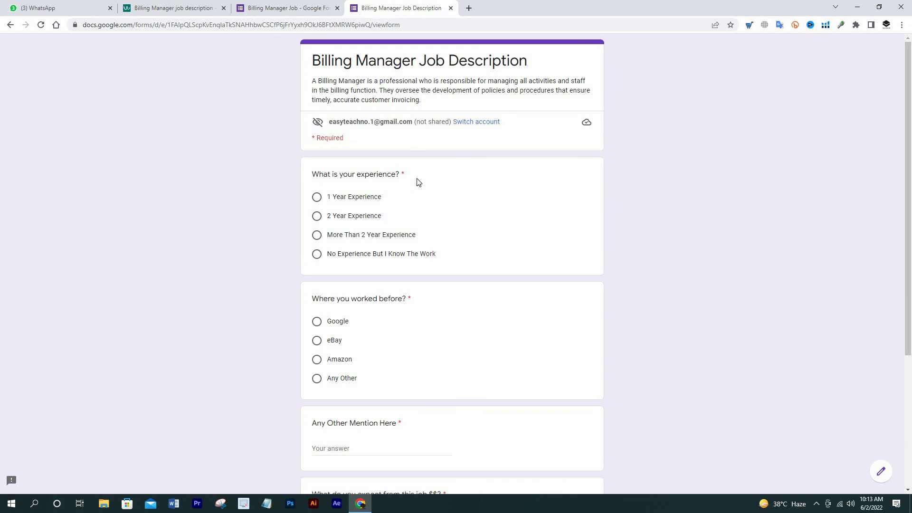
Step: Look through the respondent form, and in the form editor's sending options shorten the share link and copy it
scroll(446, 244, "down", 4)
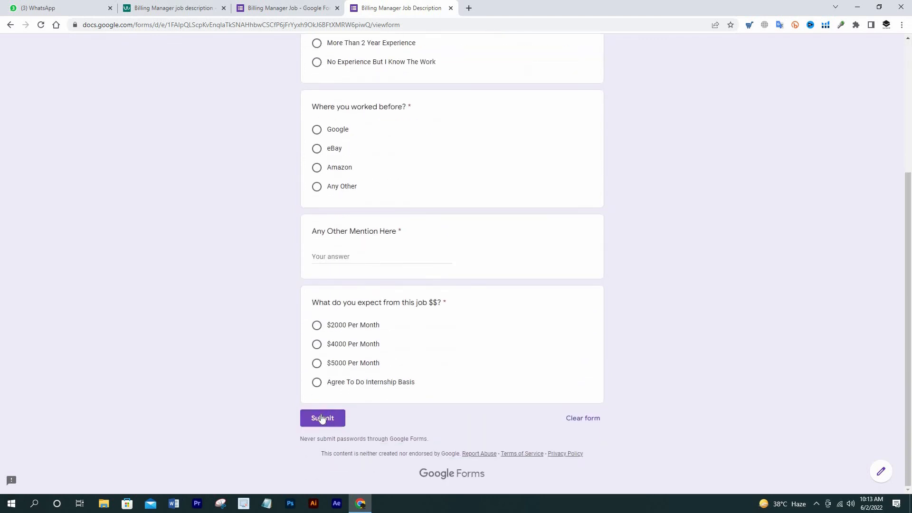
scroll(442, 304, "up", 4)
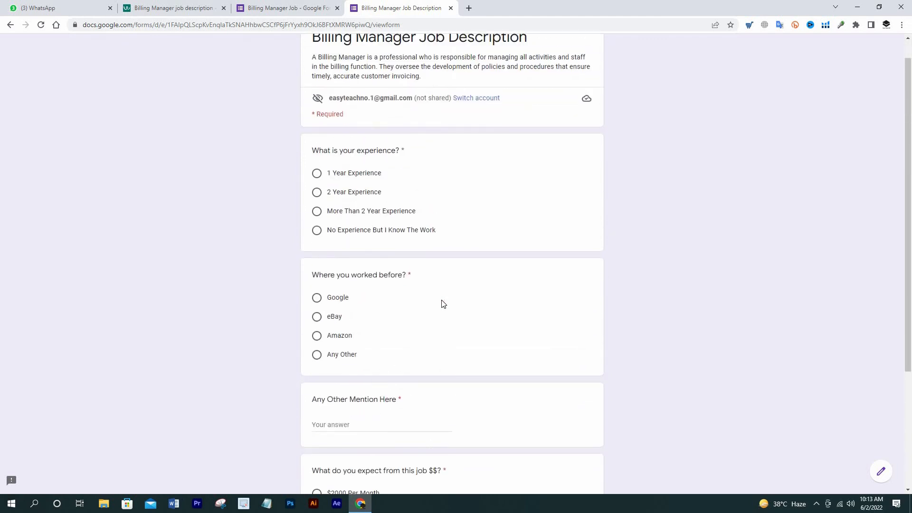
left_click(292, 5)
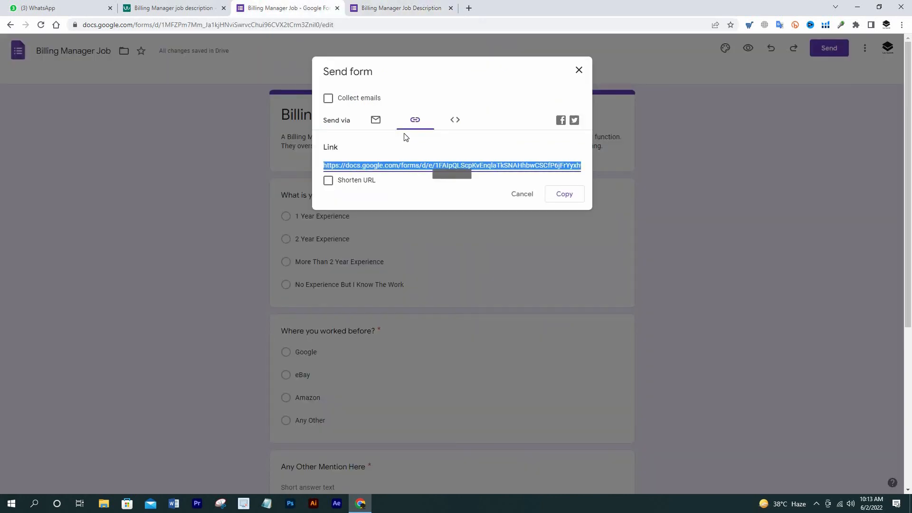
left_click(330, 183)
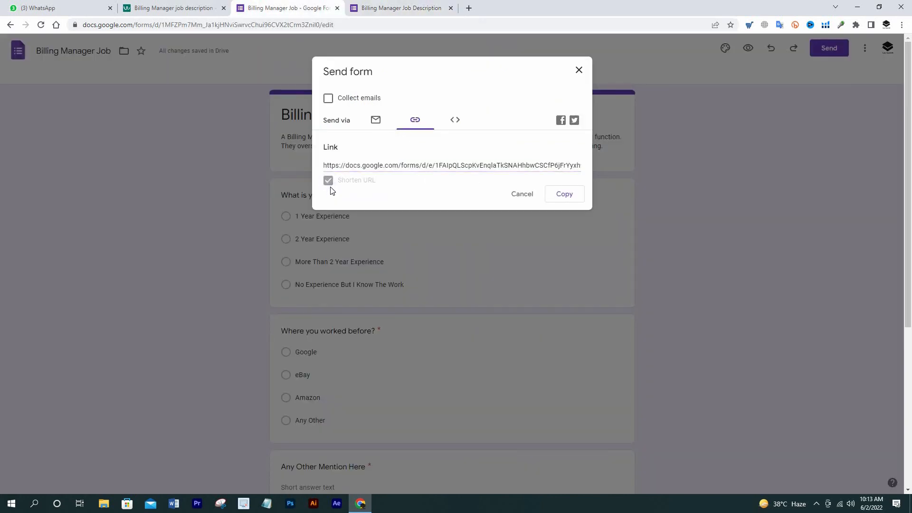
right_click(377, 165)
left_click(401, 172)
Step: Open the copied short link in a new browser tab, look through the form, and close that tab
left_click(469, 7)
right_click(213, 25)
left_click(239, 101)
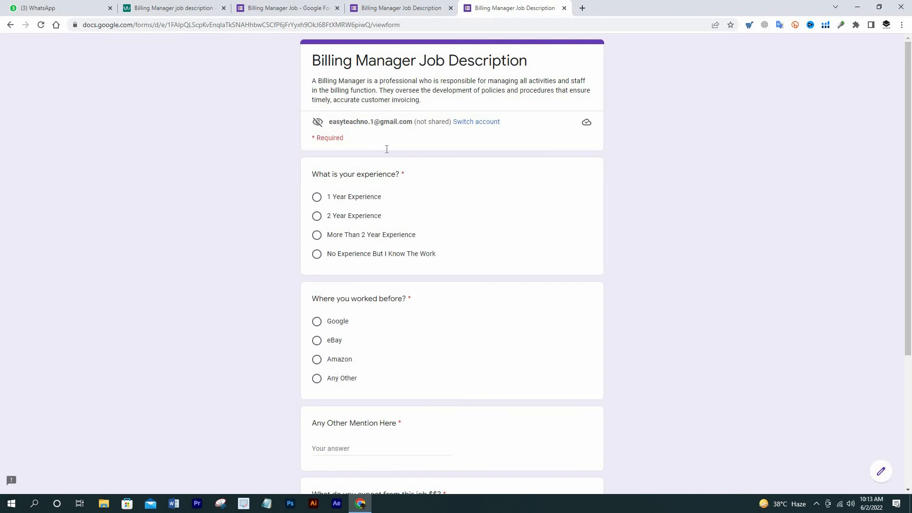
scroll(387, 147, "down", 3)
scroll(338, 47, "up", 3)
key("ctrl+w")
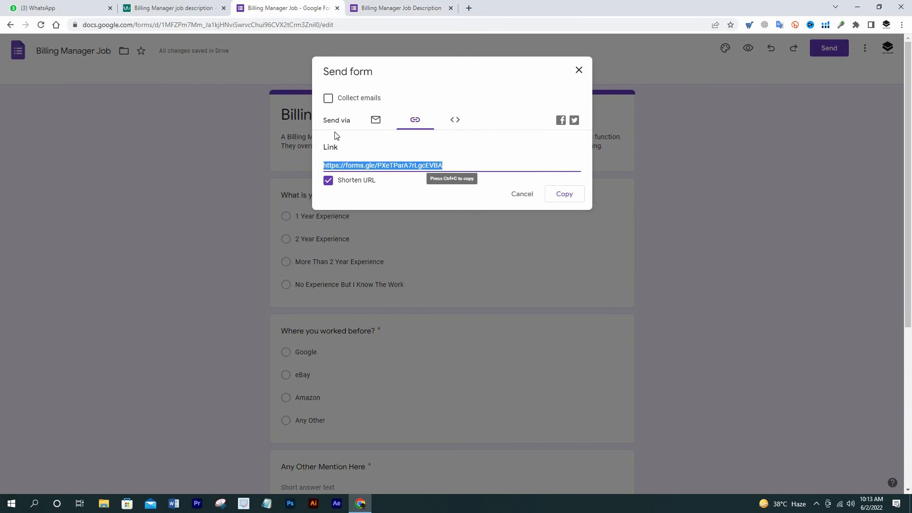
Step: Turn on e-mail collection in the sending options and make the form a quiz in its settings
left_click(330, 101)
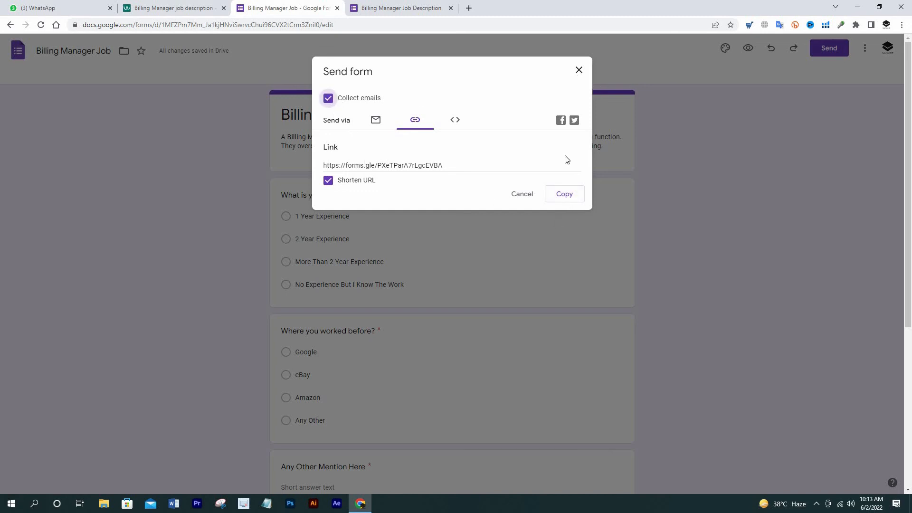
key("Escape")
left_click(497, 77)
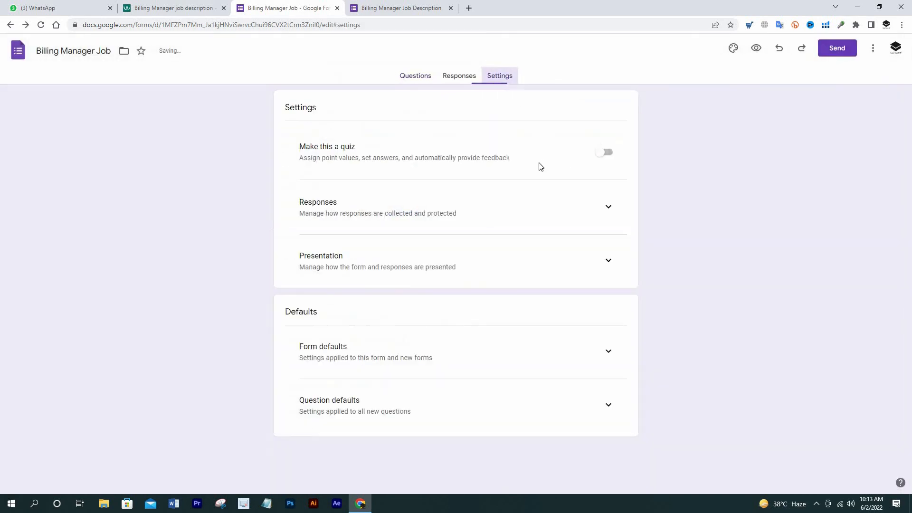
left_click(606, 152)
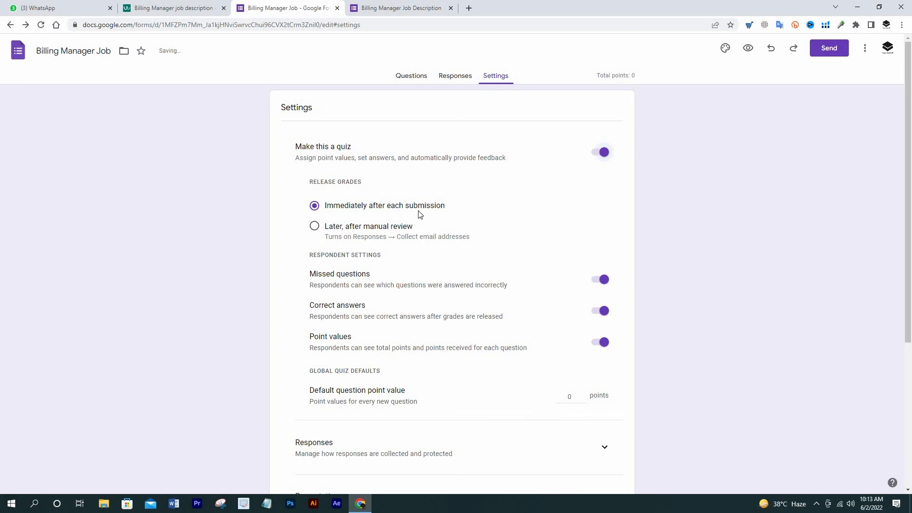